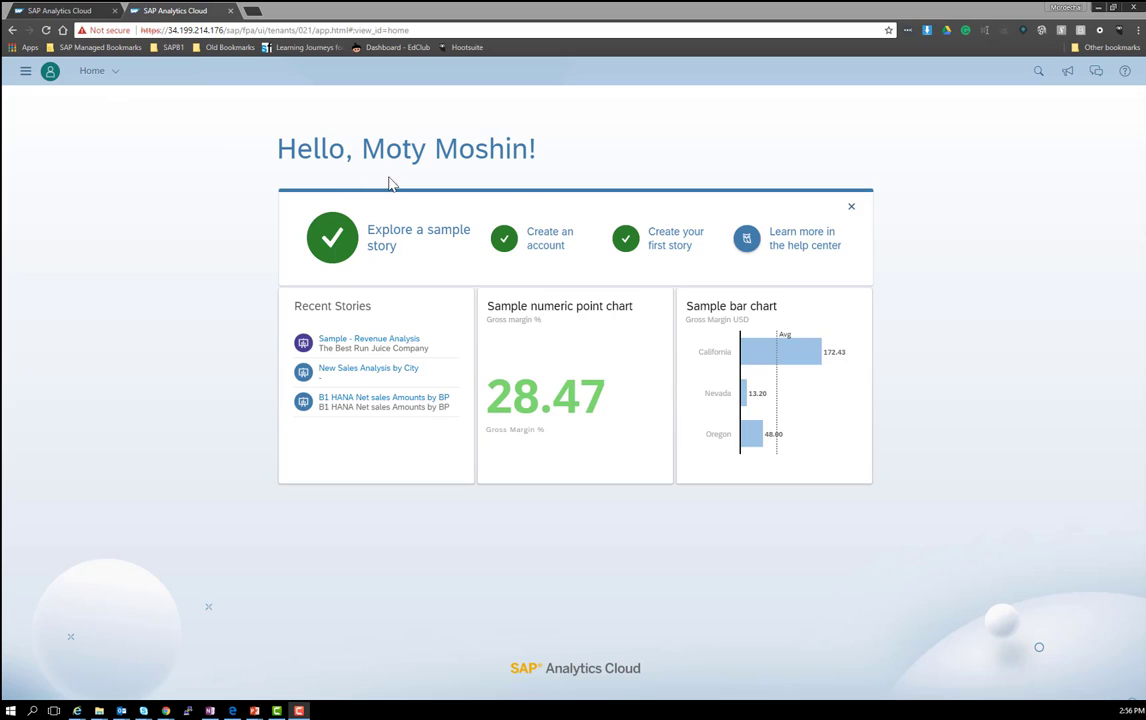
Open the Home page main menu that lists Create, Browse, Security, Deployment, Connection and System.
click(26, 72)
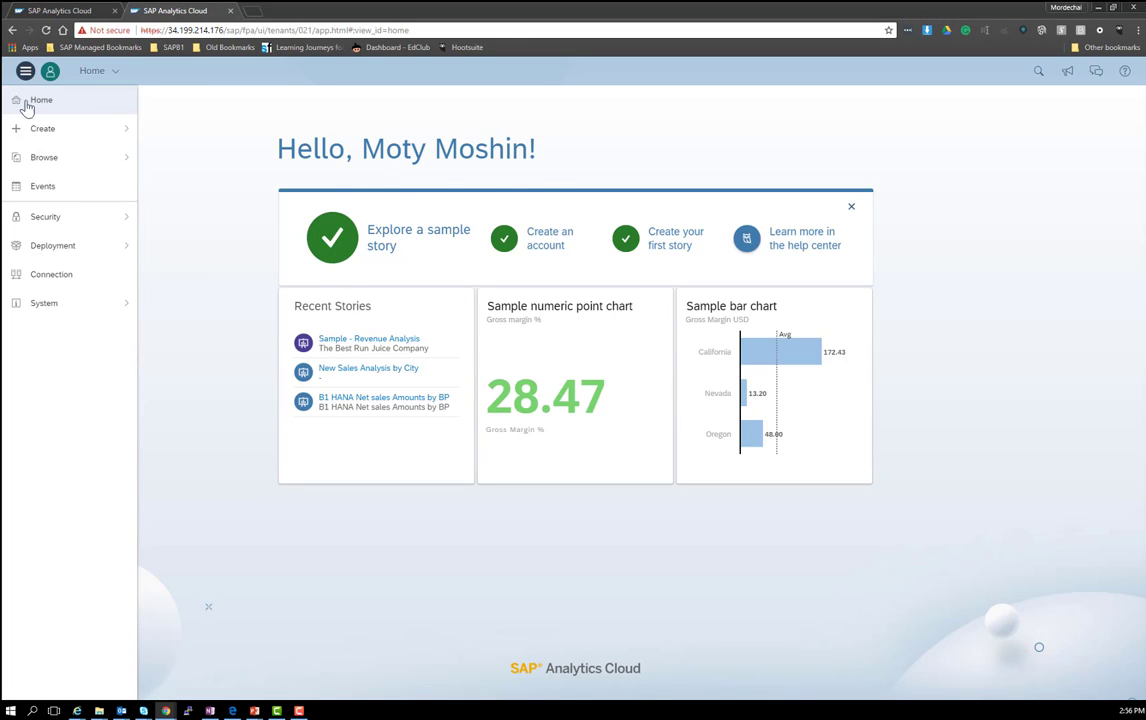
From the Connections page, add a new Live Data Connection of type SAP HANA.
click(50, 276)
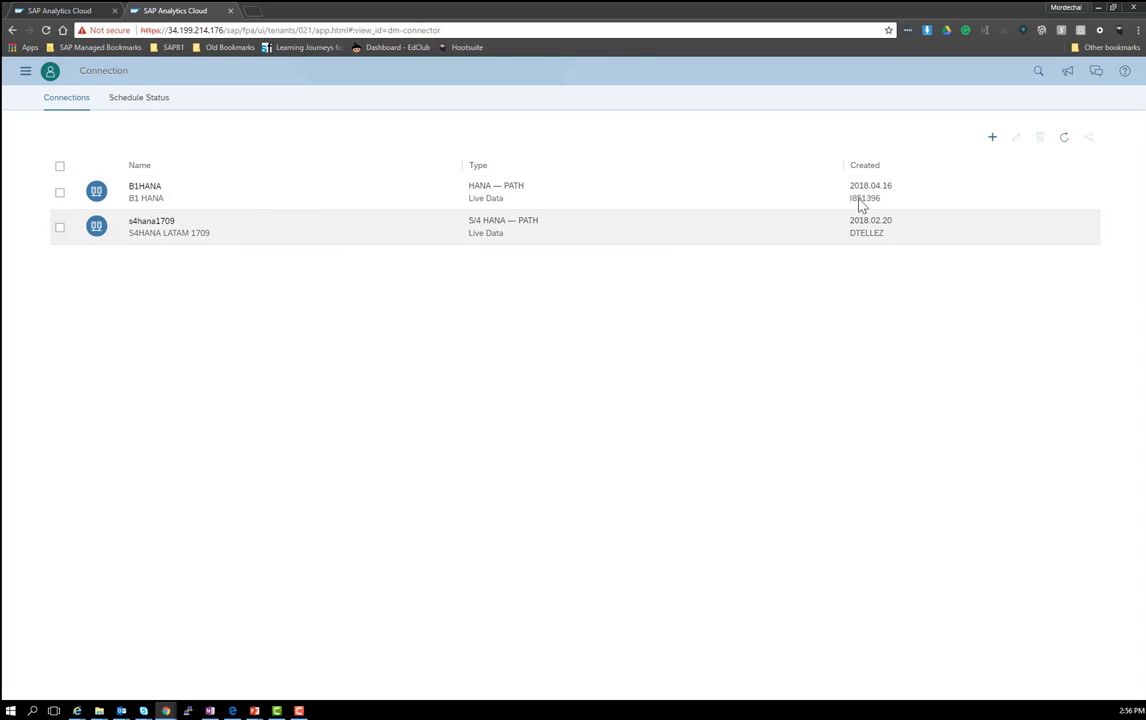
click(992, 139)
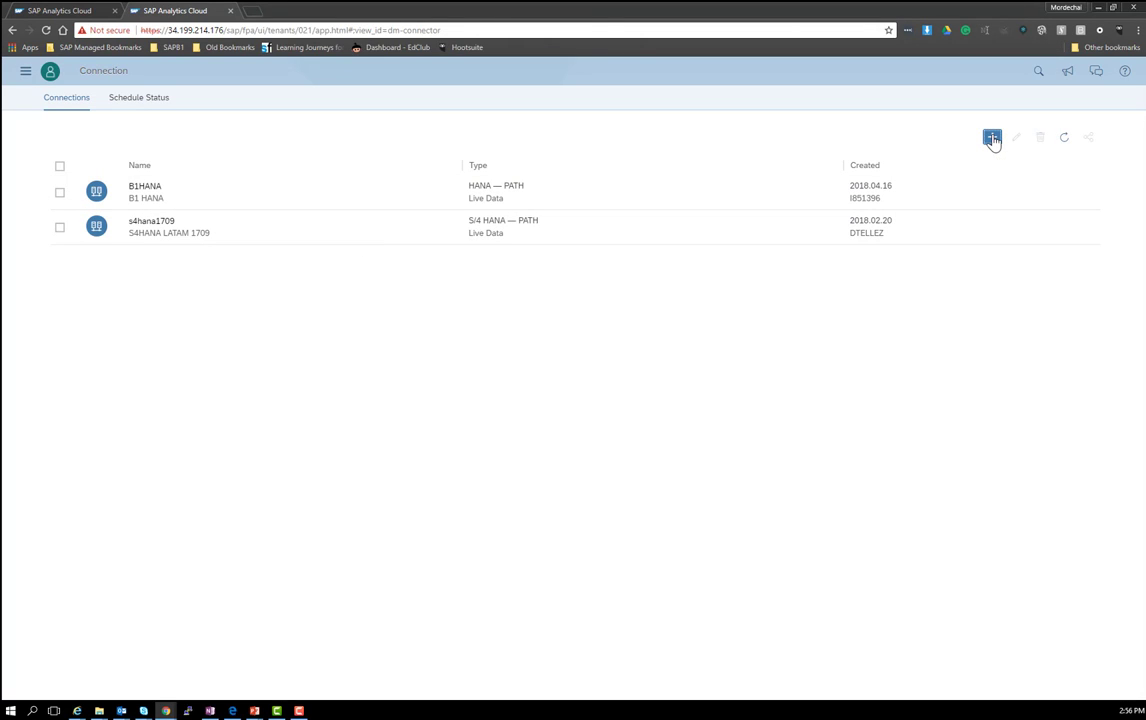
click(992, 139)
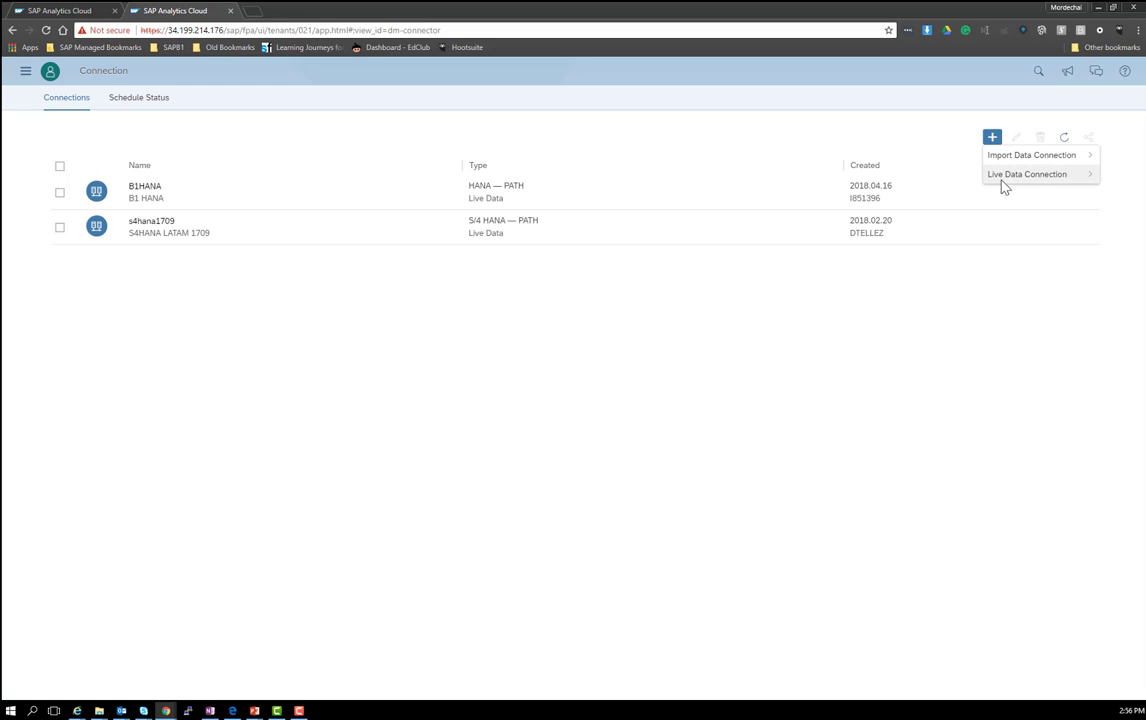
mouse_move(1027, 182)
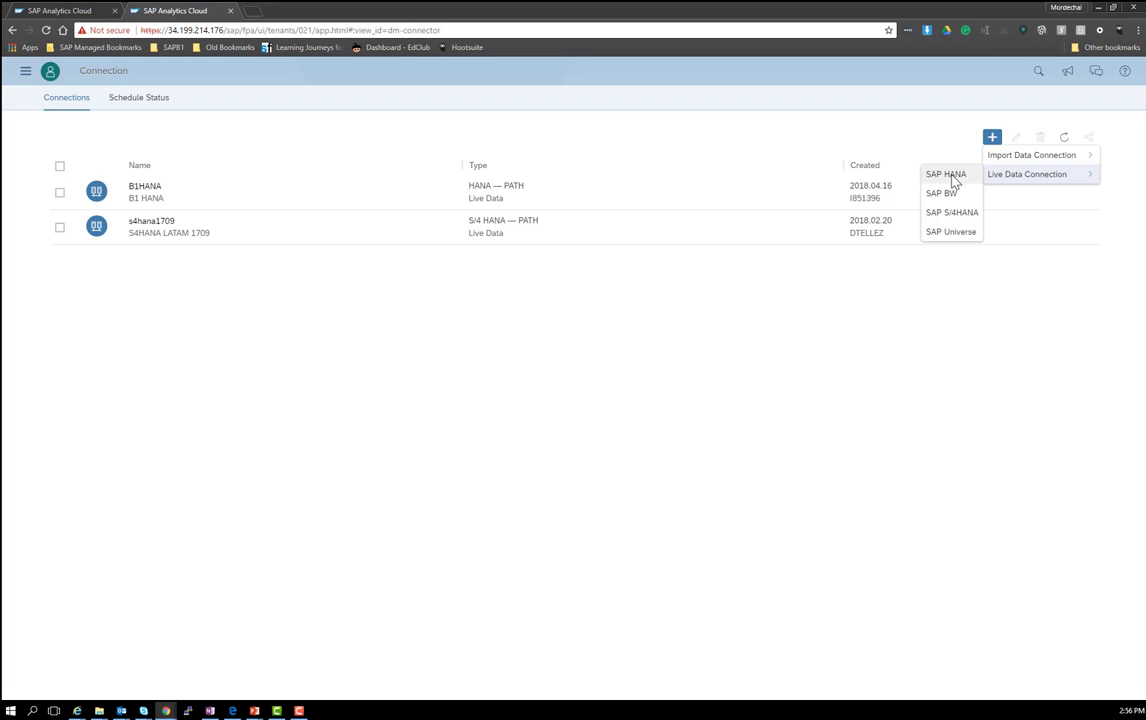
click(950, 176)
Enter HANAB1 as both the connection Name and Description, and start the Path Prefix with '/'.
click(458, 197)
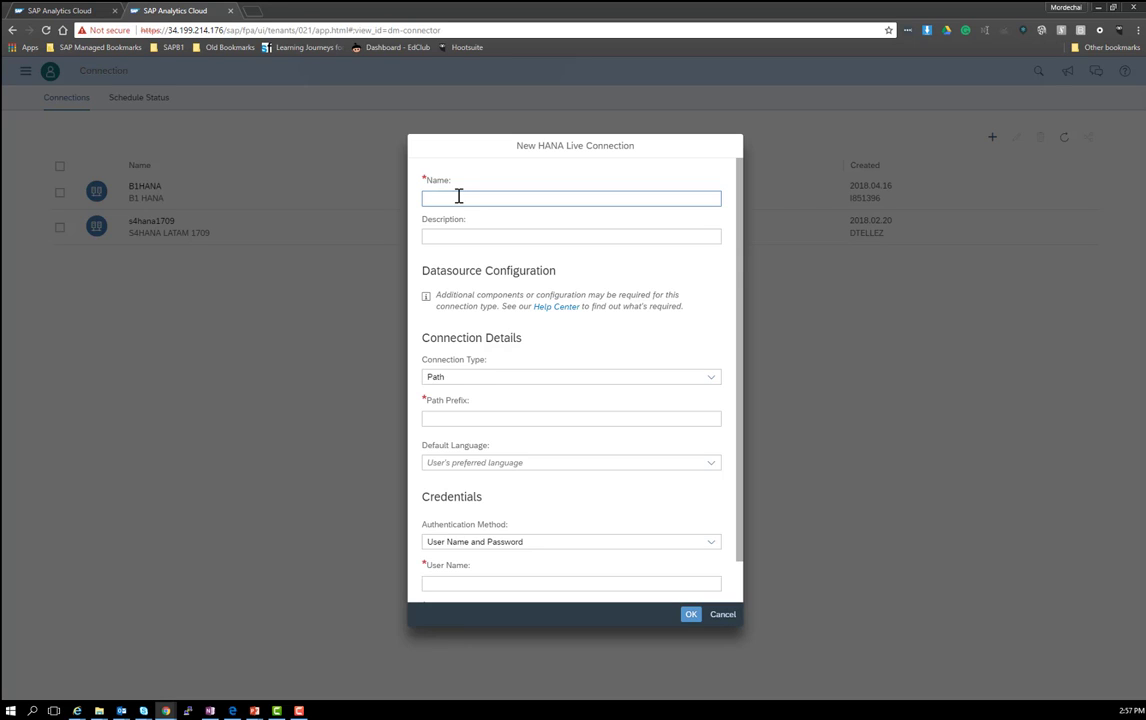
click(458, 196)
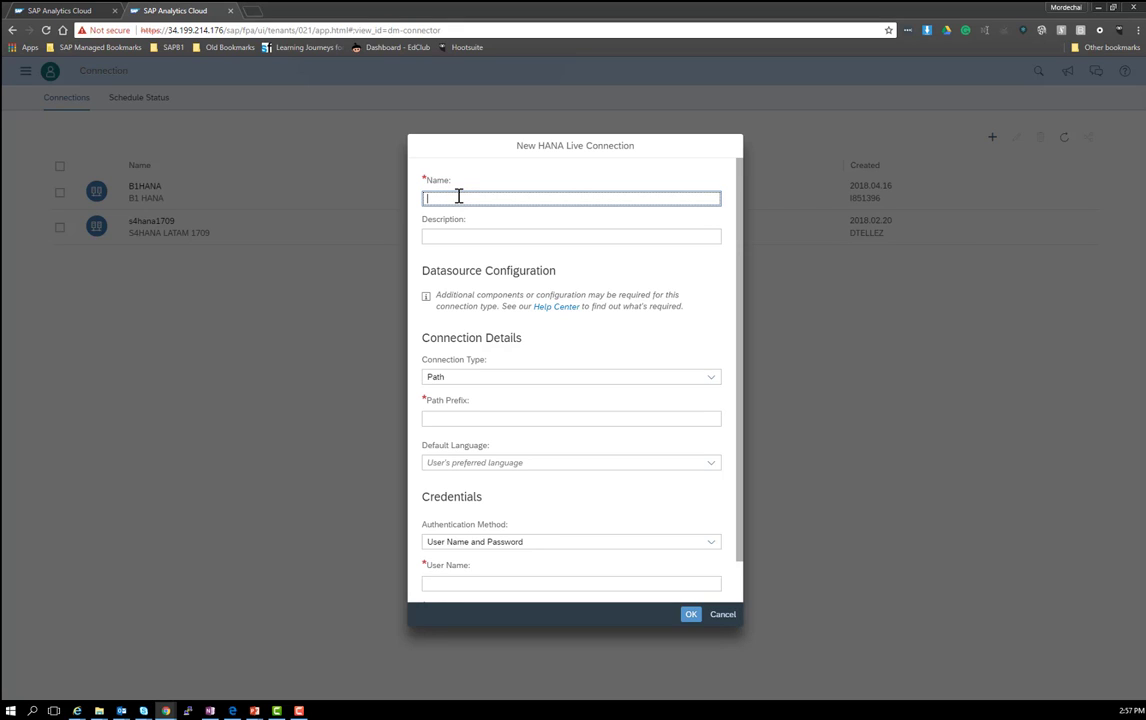
text(HANAB)
key(Tab)
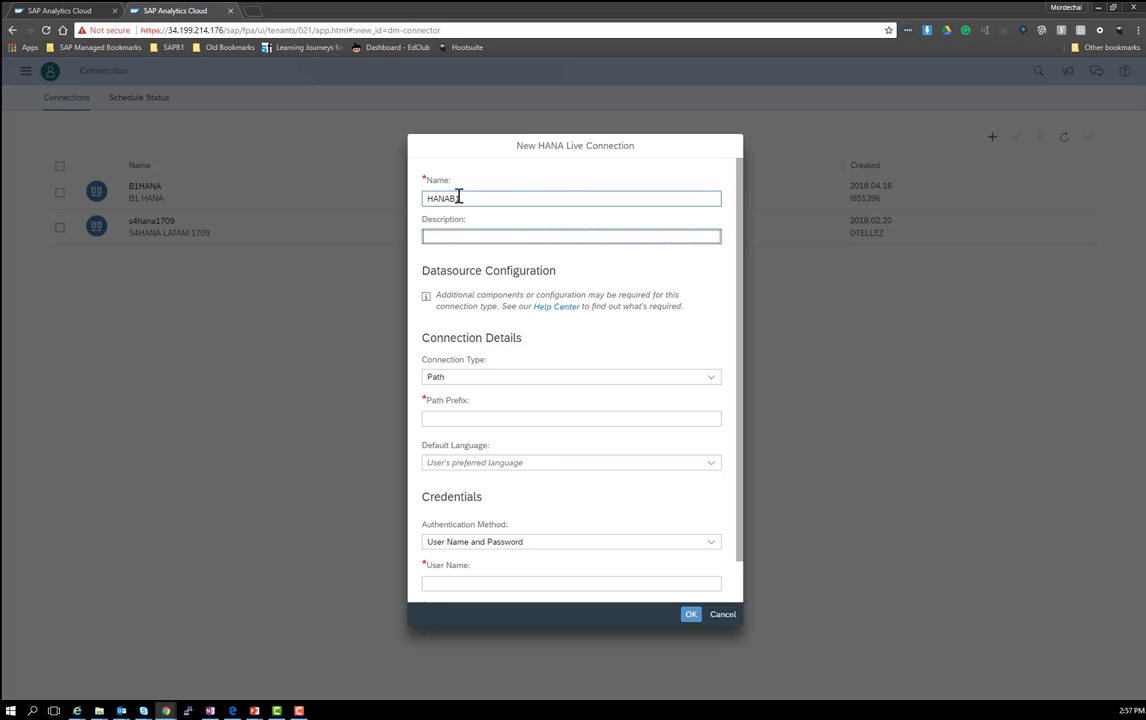
text(HANAB1)
click(527, 419)
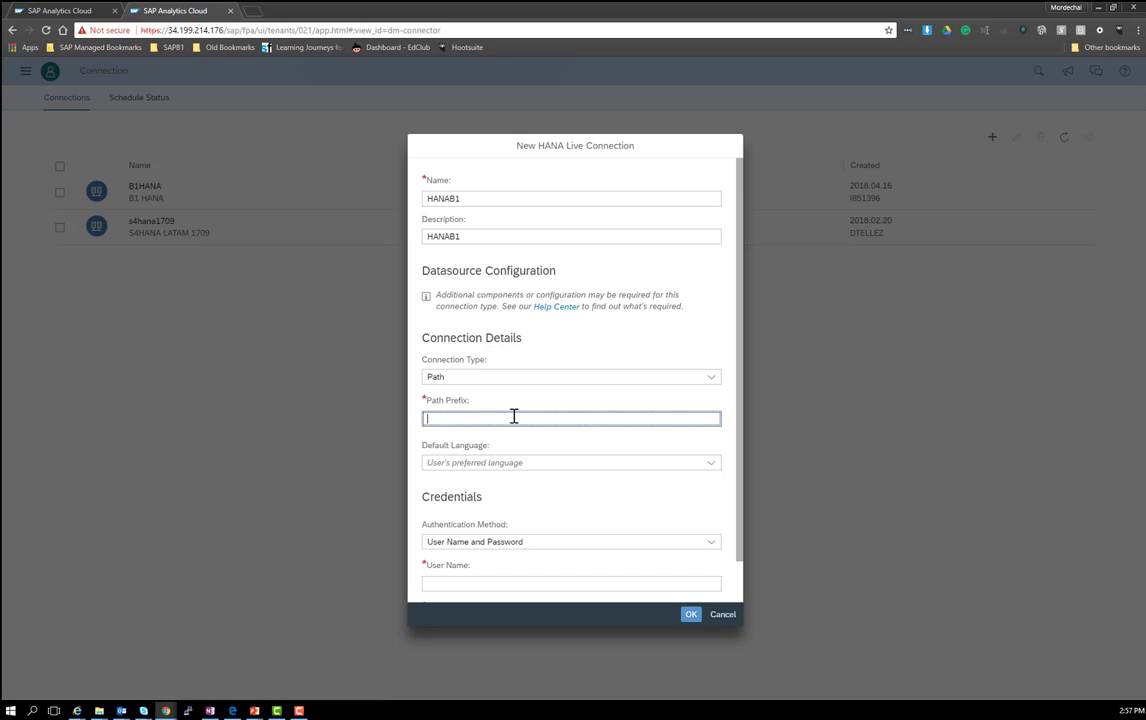
text(/)
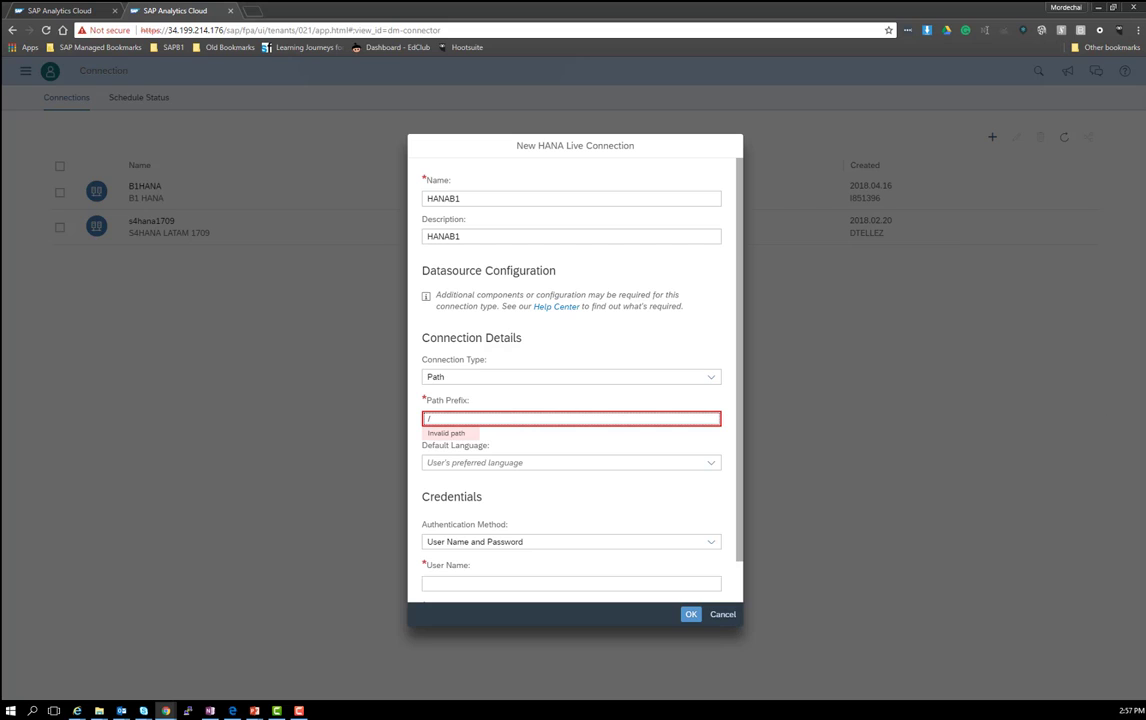
Complete the Path Prefix as /b1hana and set the Default Language to English.
key(alt+Tab)
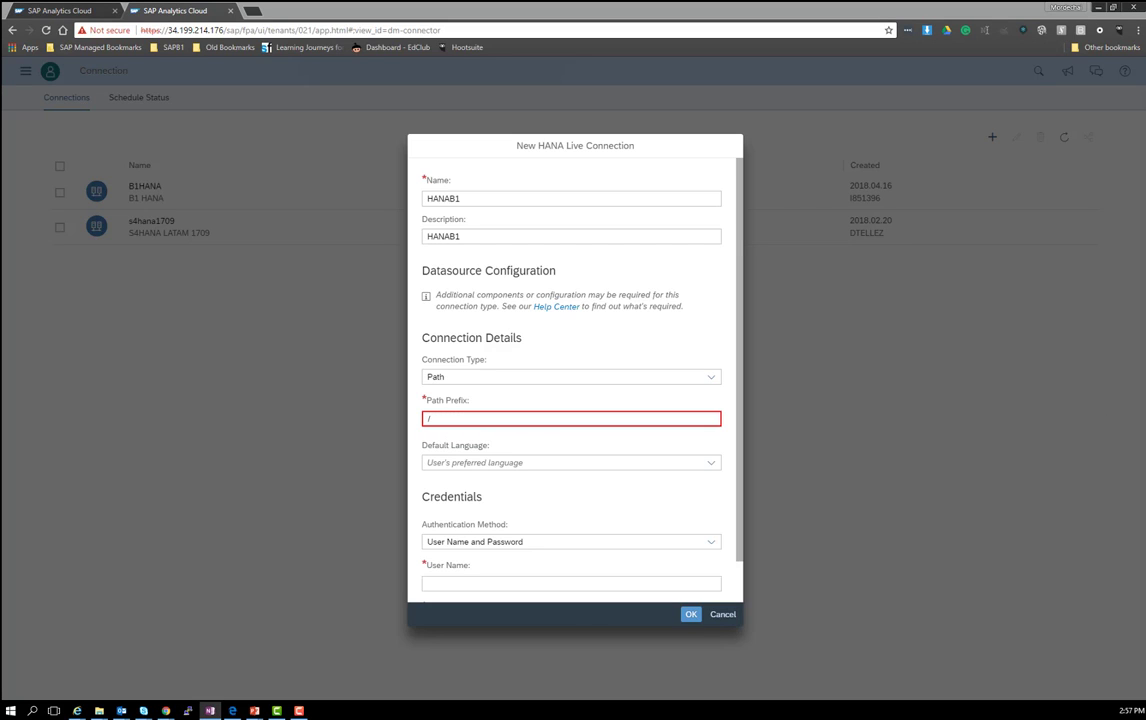
click(436, 417)
text(b1)
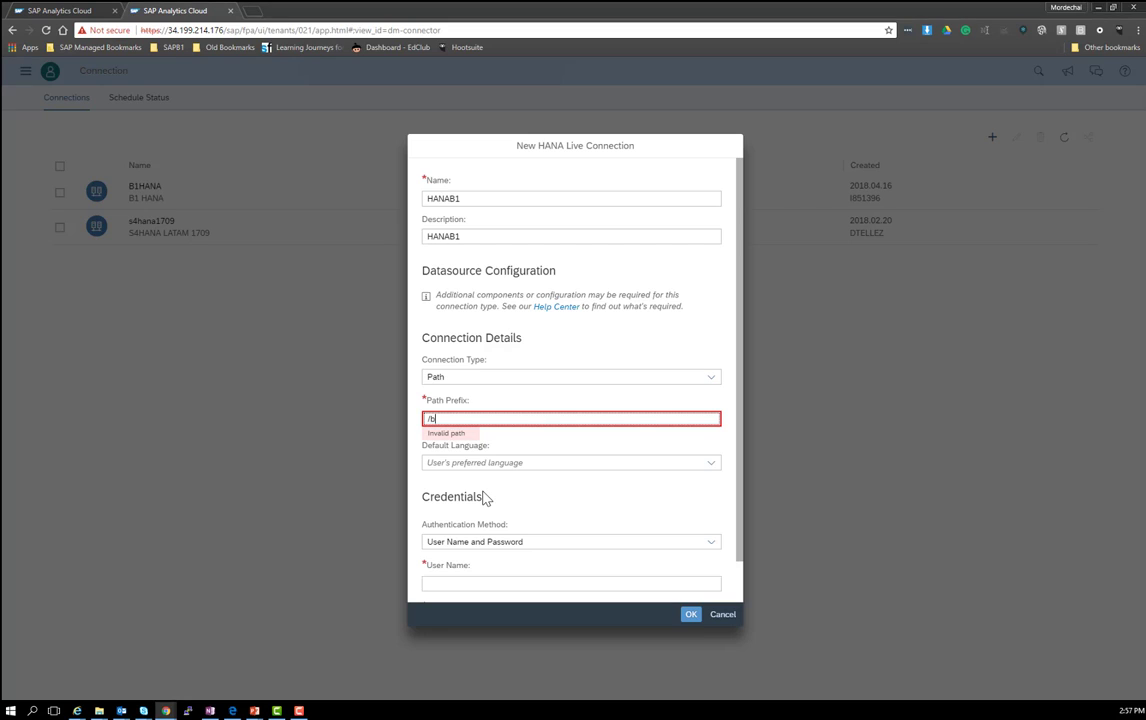
text(hana)
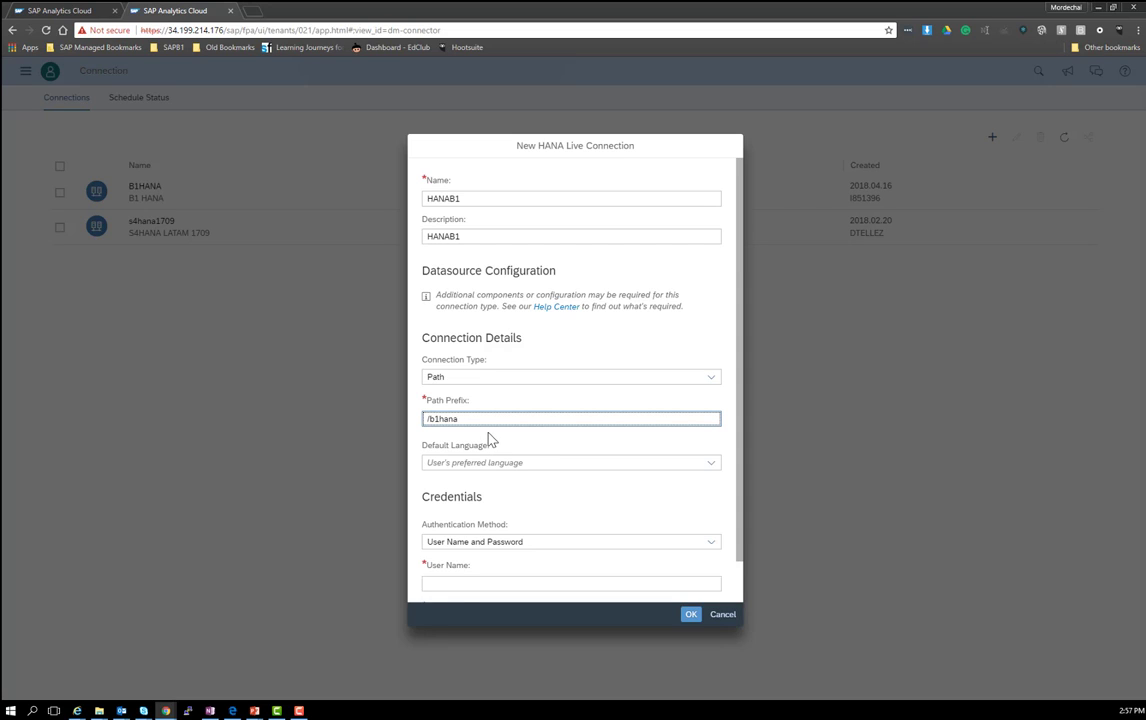
scroll(490, 440, down, 1)
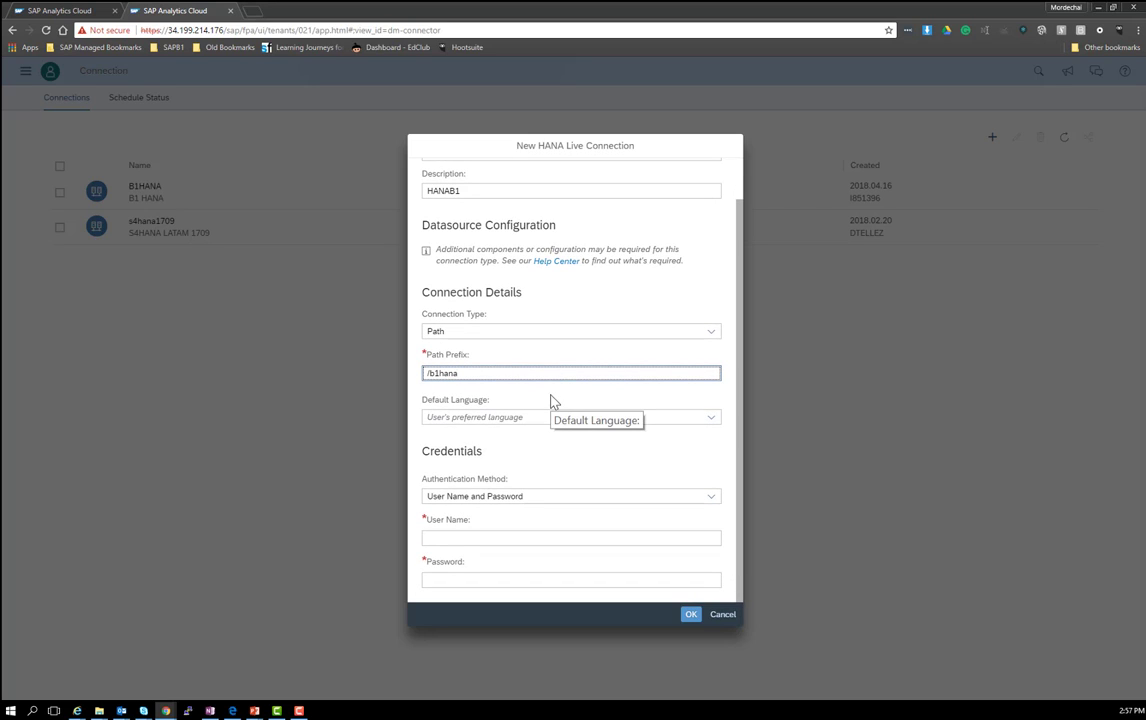
click(455, 416)
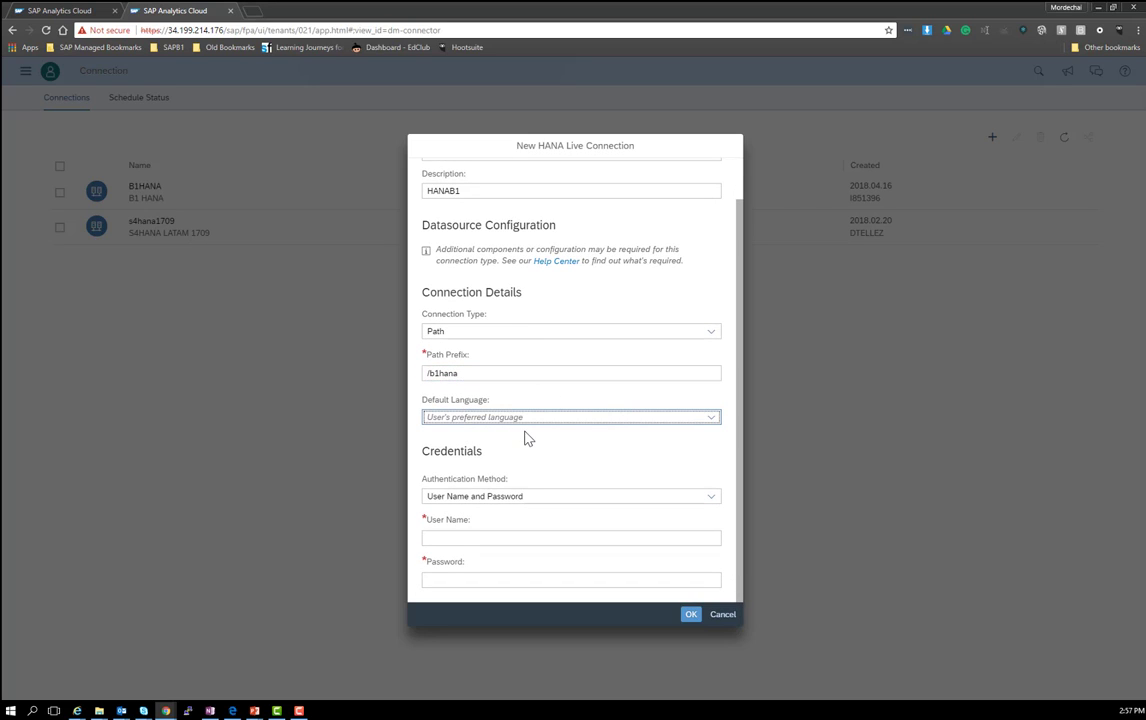
text(EN)
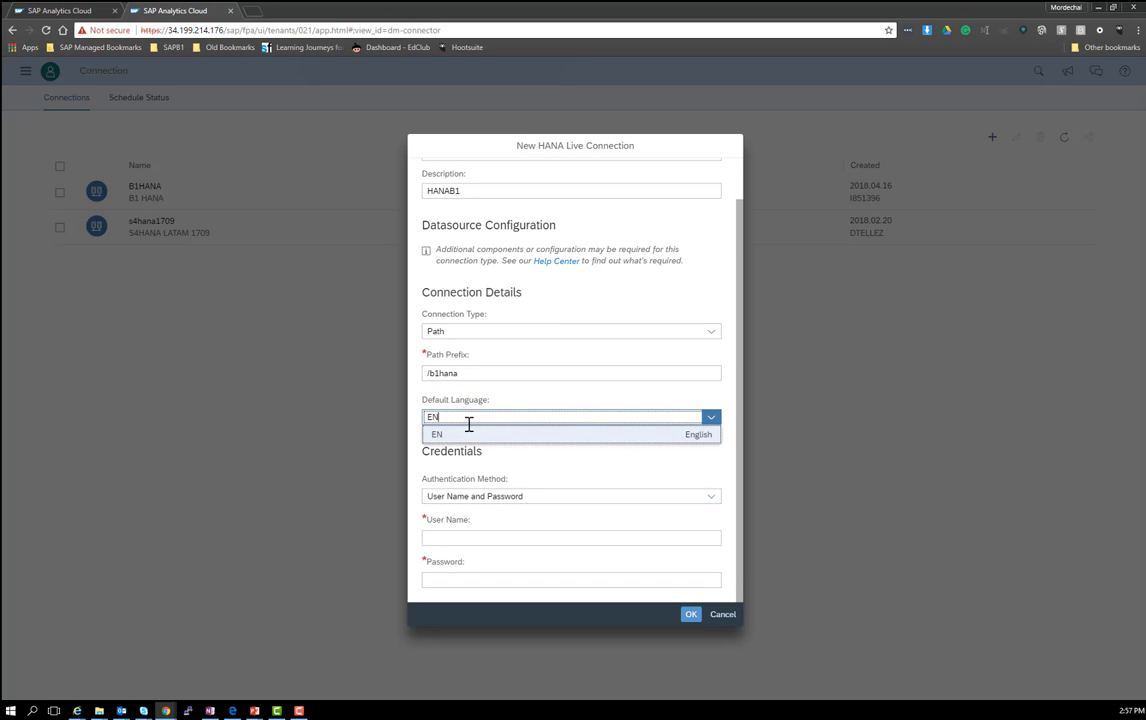
click(469, 439)
Enter the database user name and password, then save the HANAB1 connection.
click(473, 537)
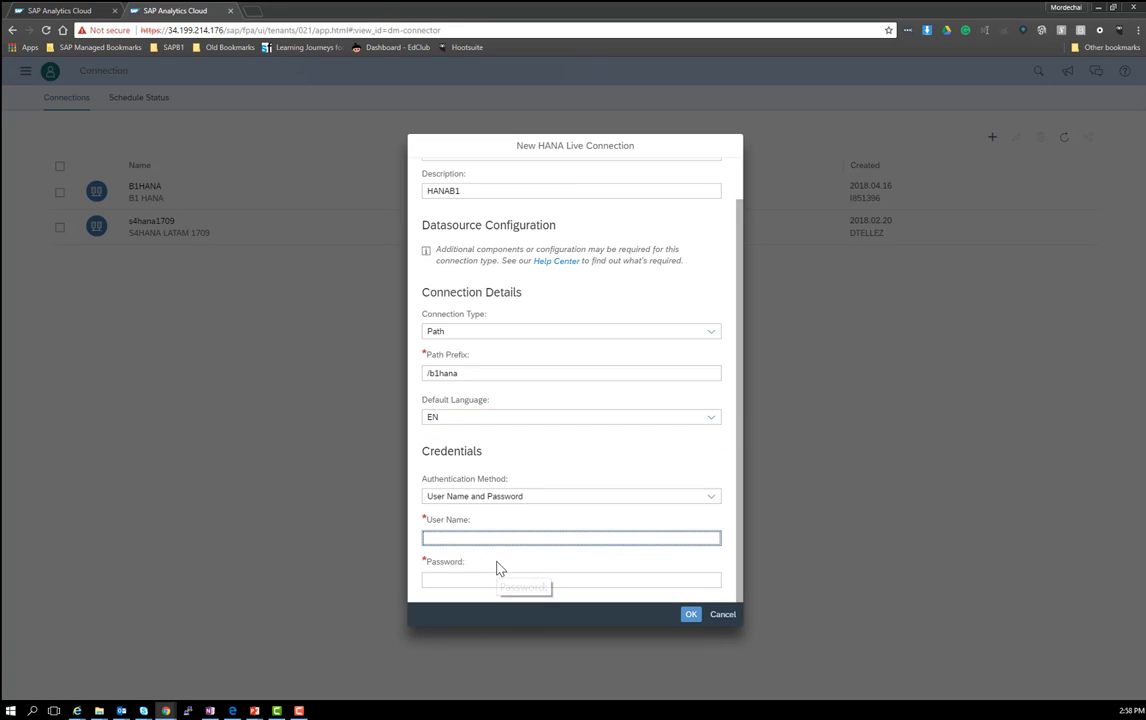
text(B1ADMIN)
key(Tab)
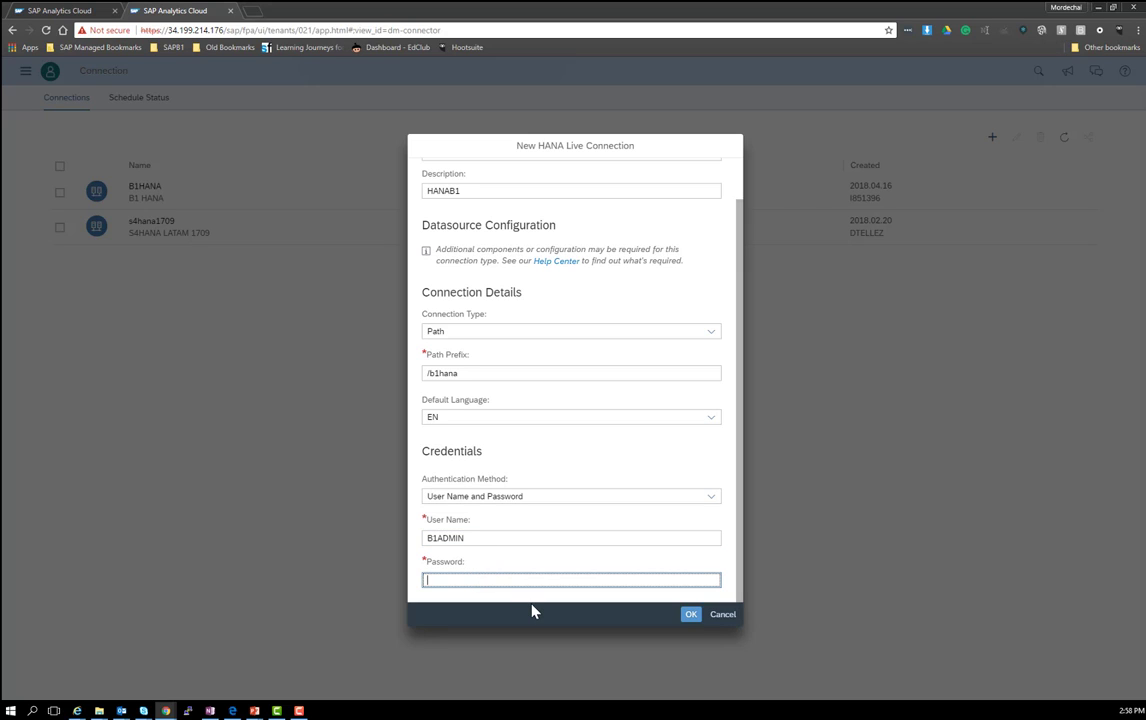
text(*********)
click(691, 614)
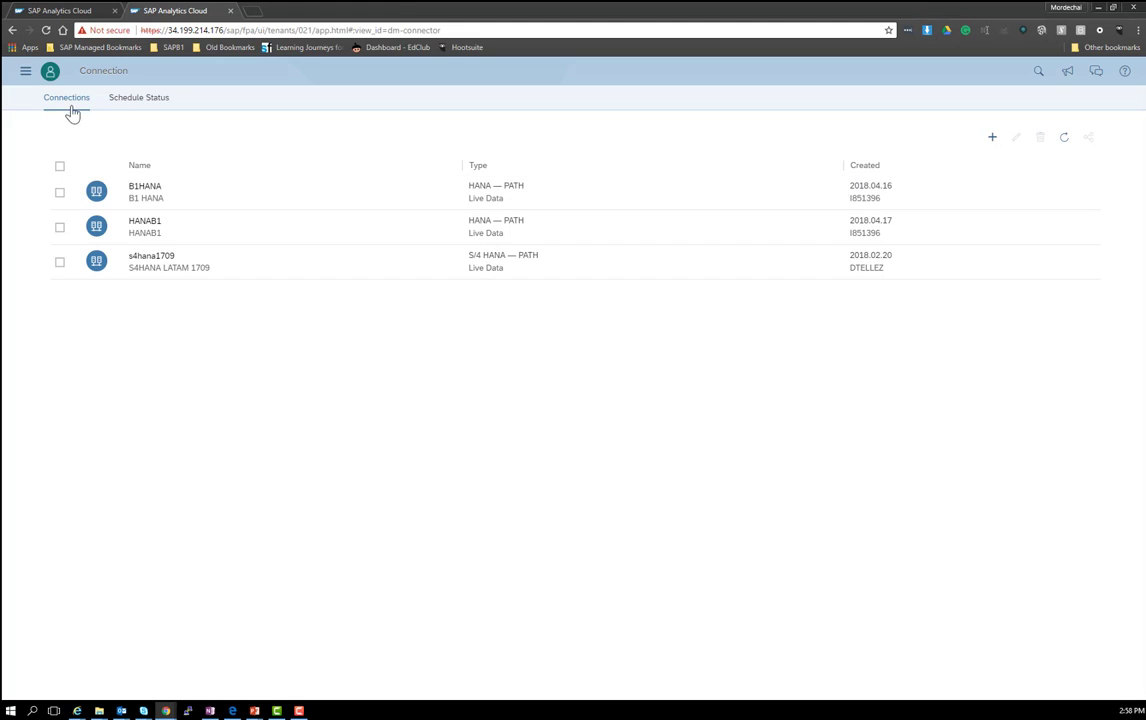
Choose Create > Model from the main menu to reach the New Model start page.
click(25, 70)
mouse_move(34, 135)
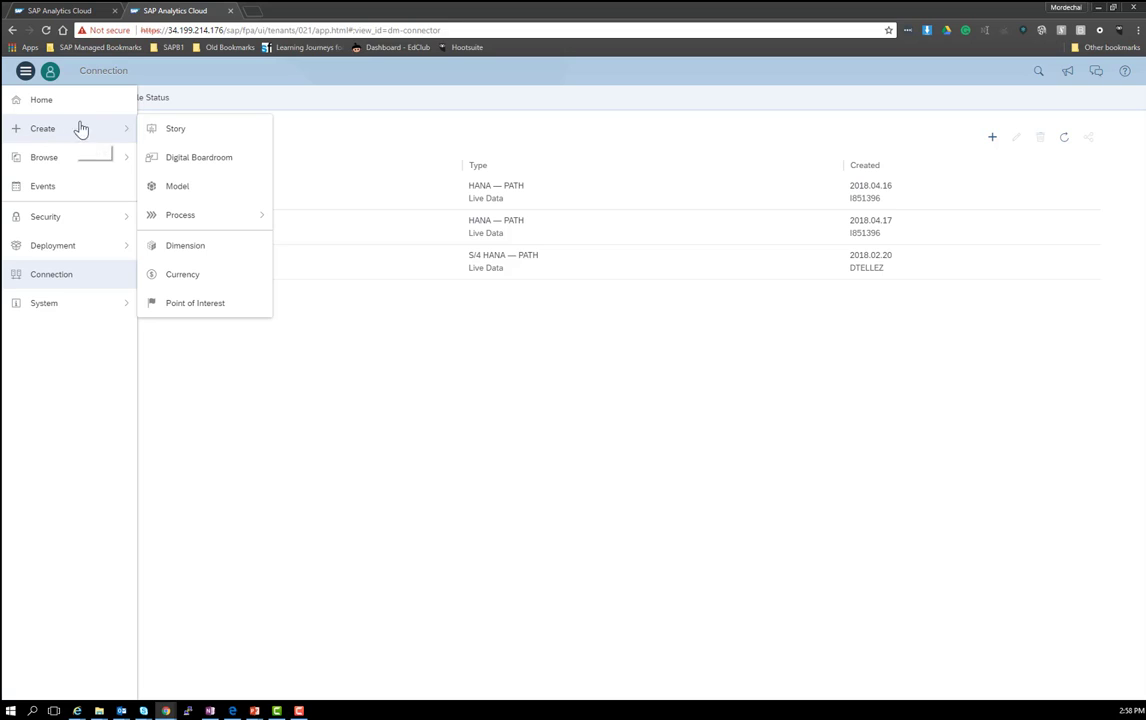
click(174, 190)
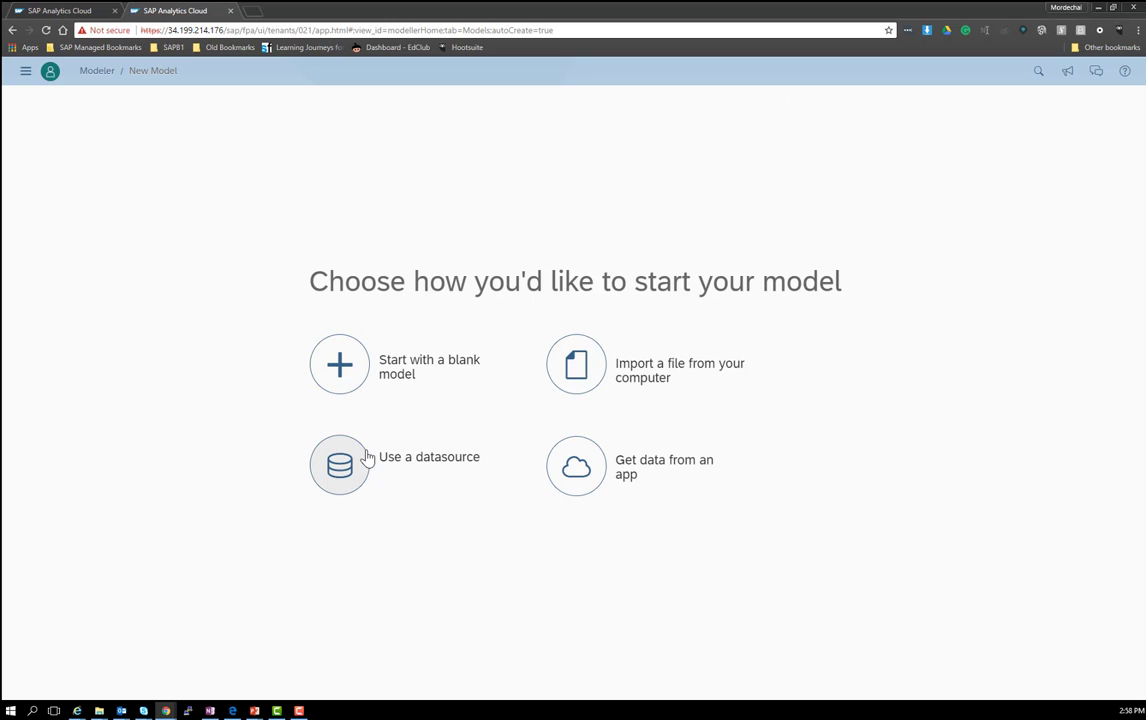
Build the model from a live data connection on system HANAB1 with data source SalesAnalysisQuery.
click(339, 472)
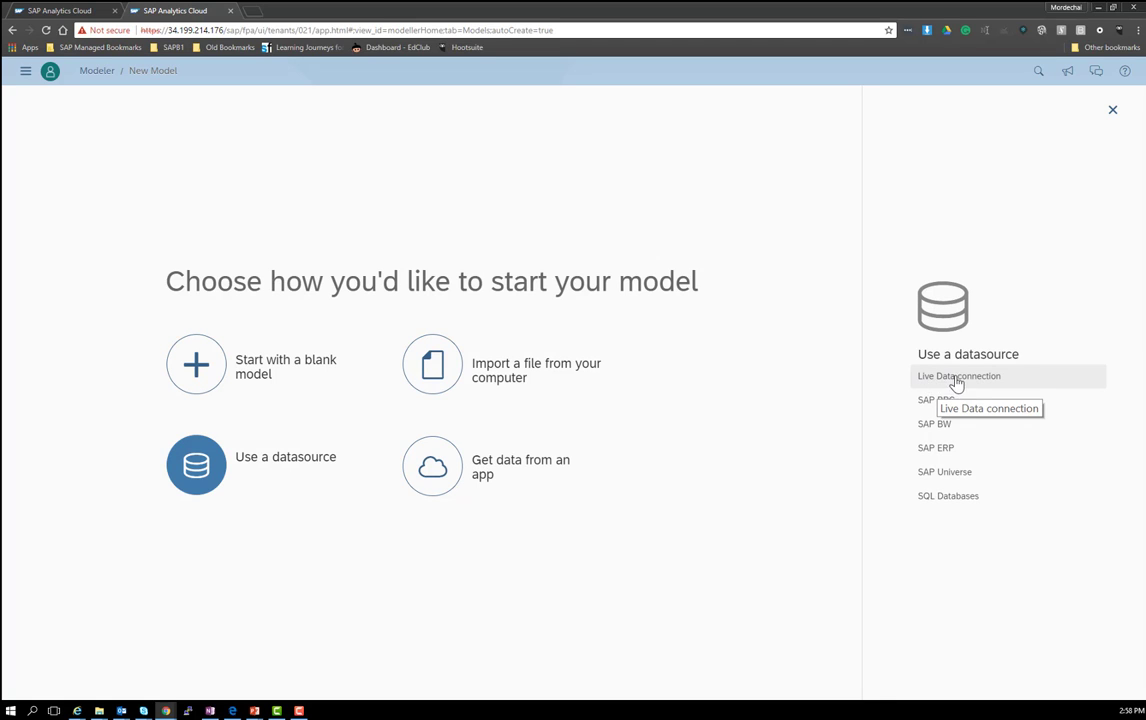
click(954, 380)
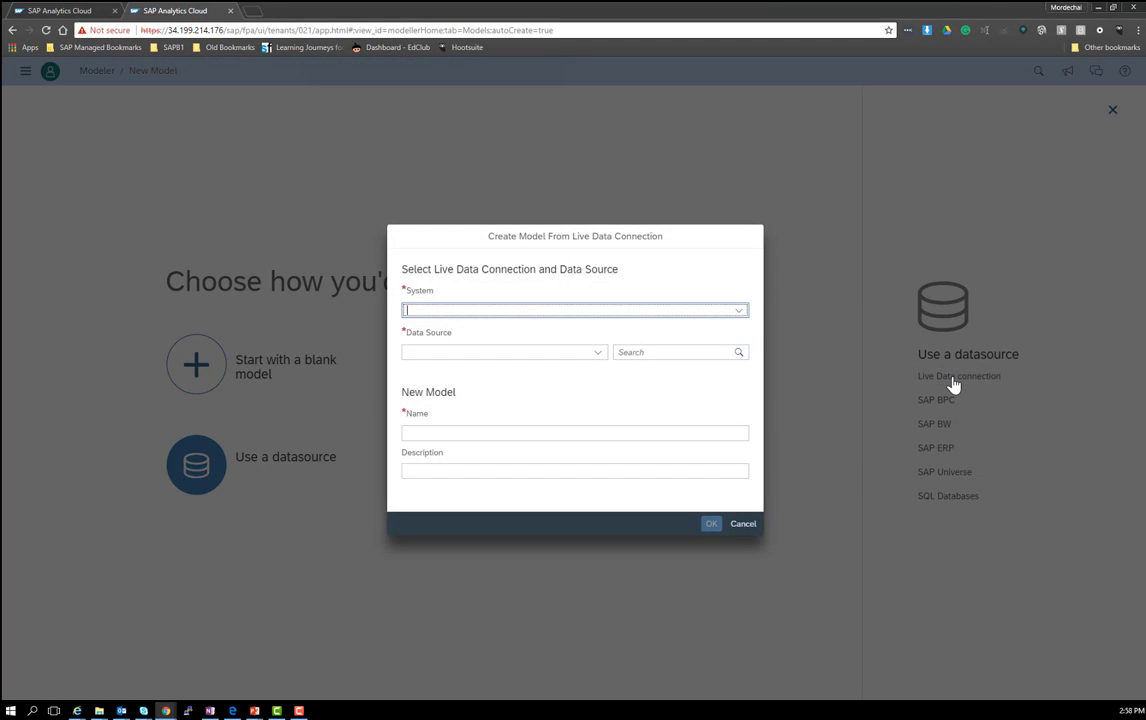
click(739, 311)
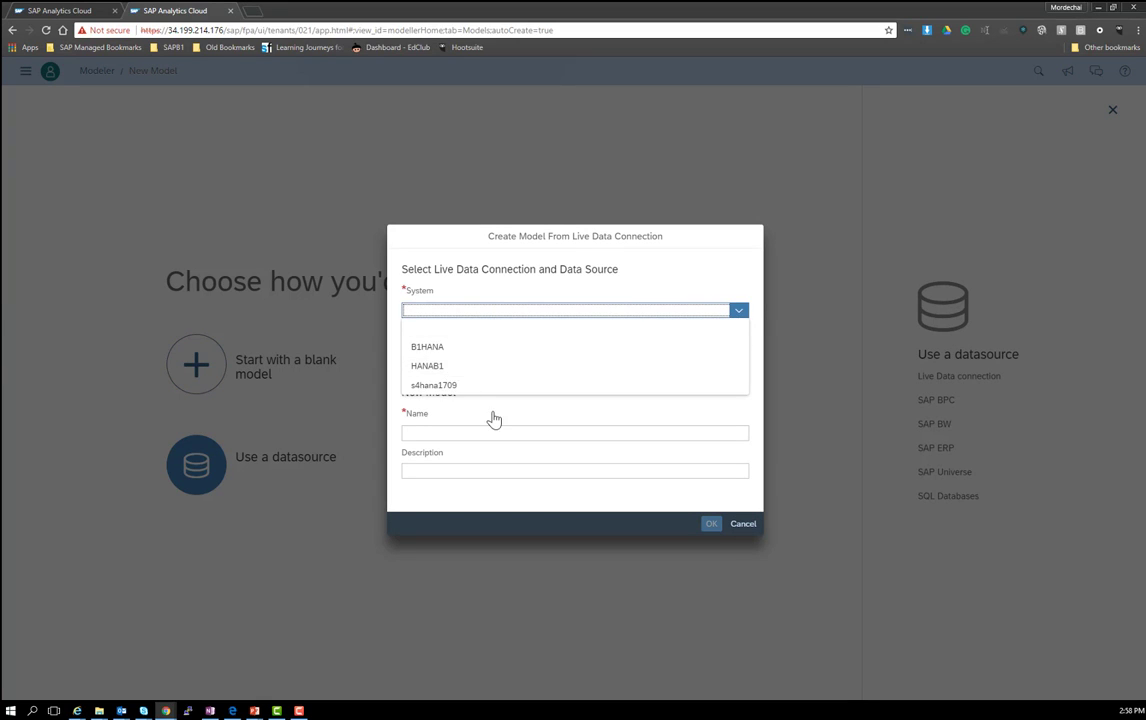
click(426, 367)
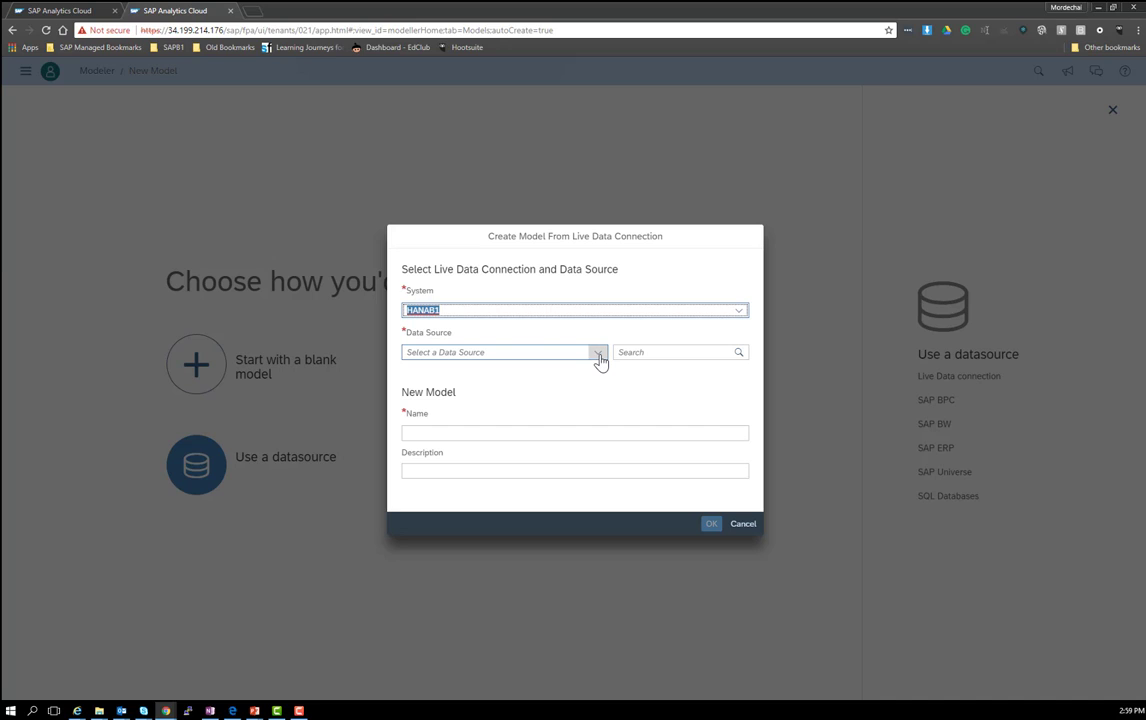
click(484, 354)
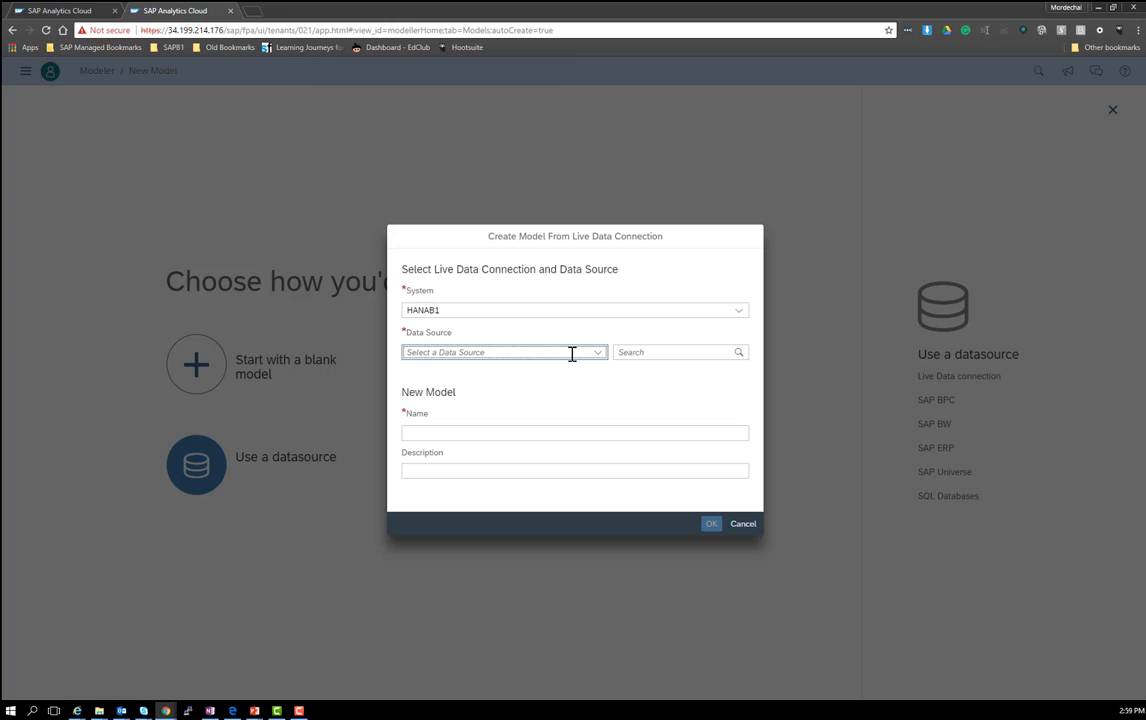
text(SALES_INSTALLMENT)
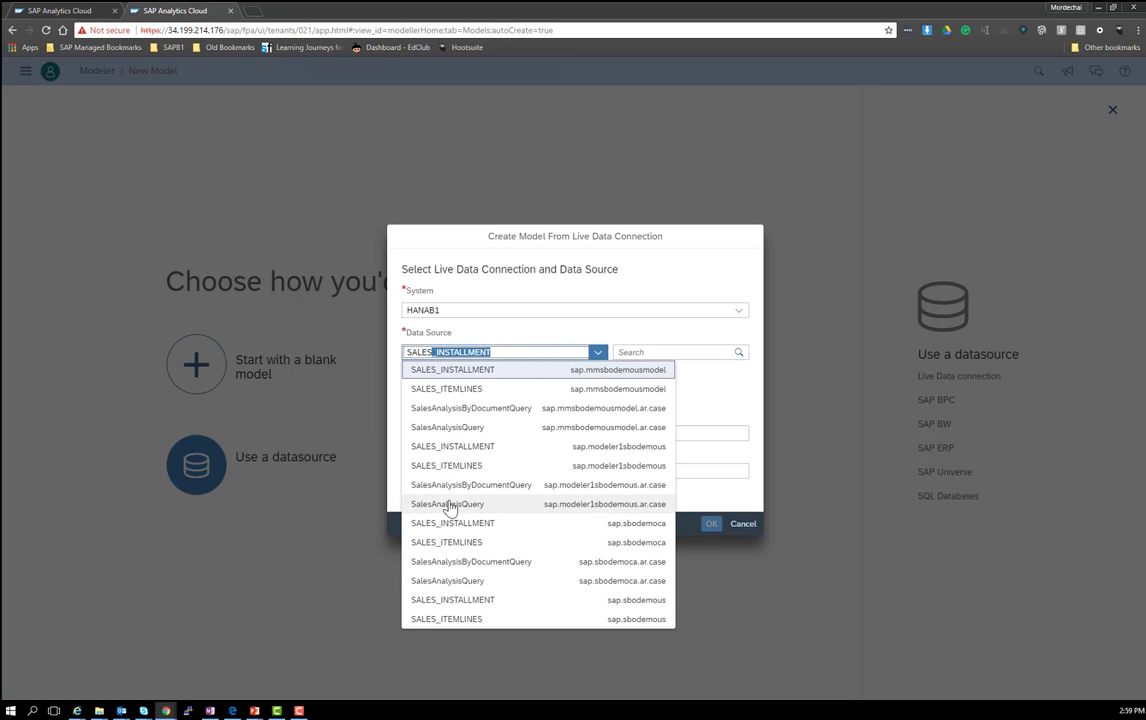
click(449, 507)
click(522, 434)
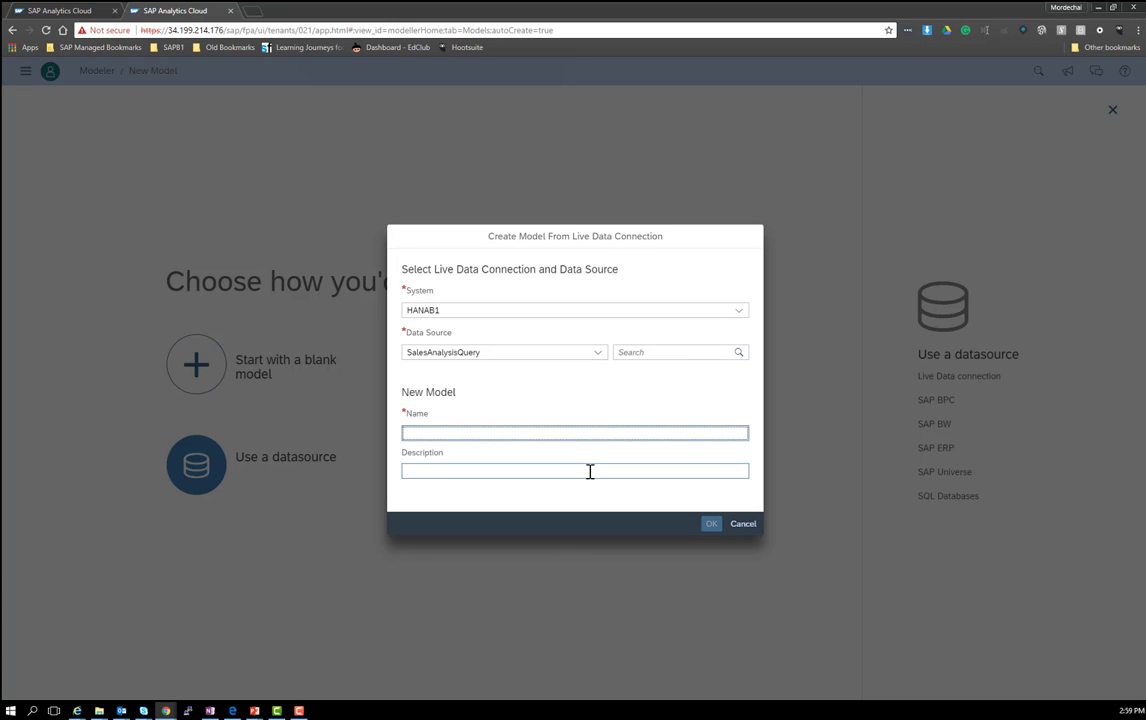
Name the model SalesAnalysis_MM, describe it as Sales Analysis, and create it.
text(SalesAnalysis_MM)
click(590, 471)
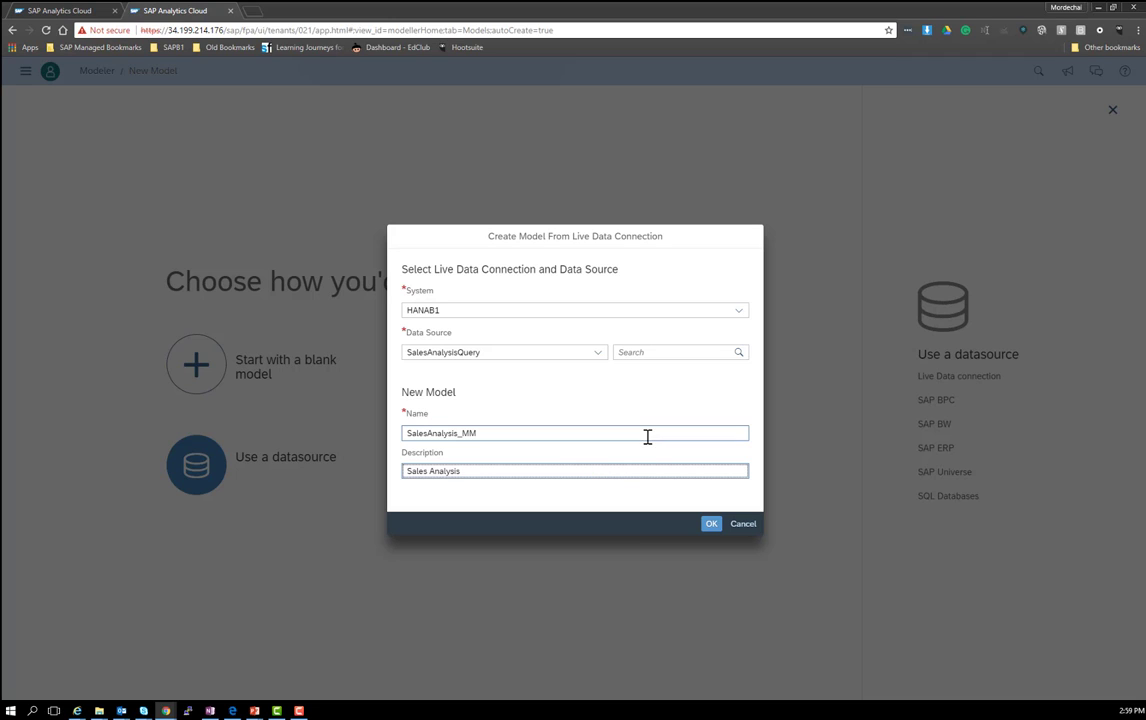
click(711, 524)
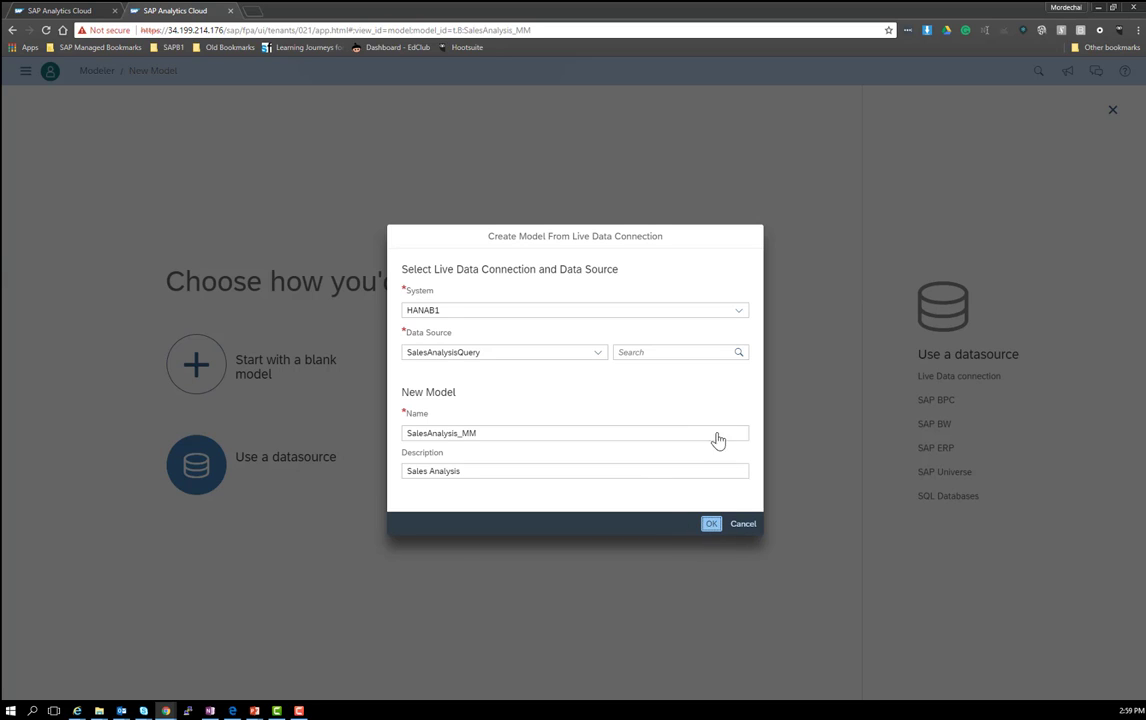
click(712, 524)
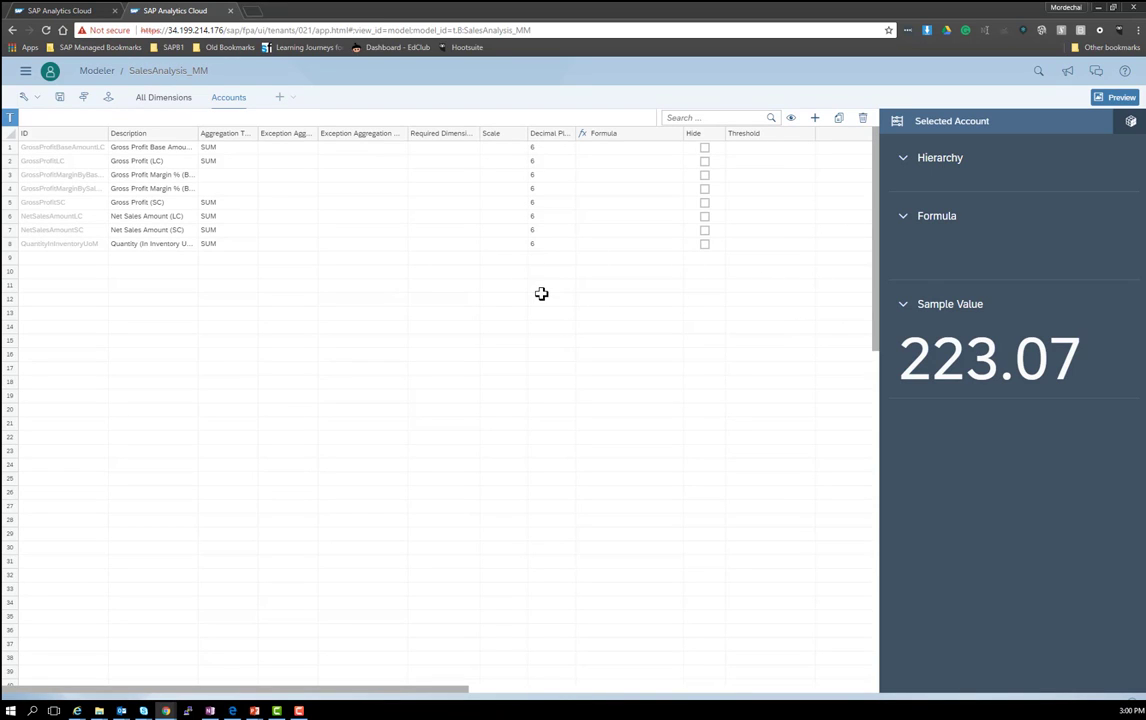
Save the SalesAnalysis_MM model, then create a new story via Create > Story.
click(62, 100)
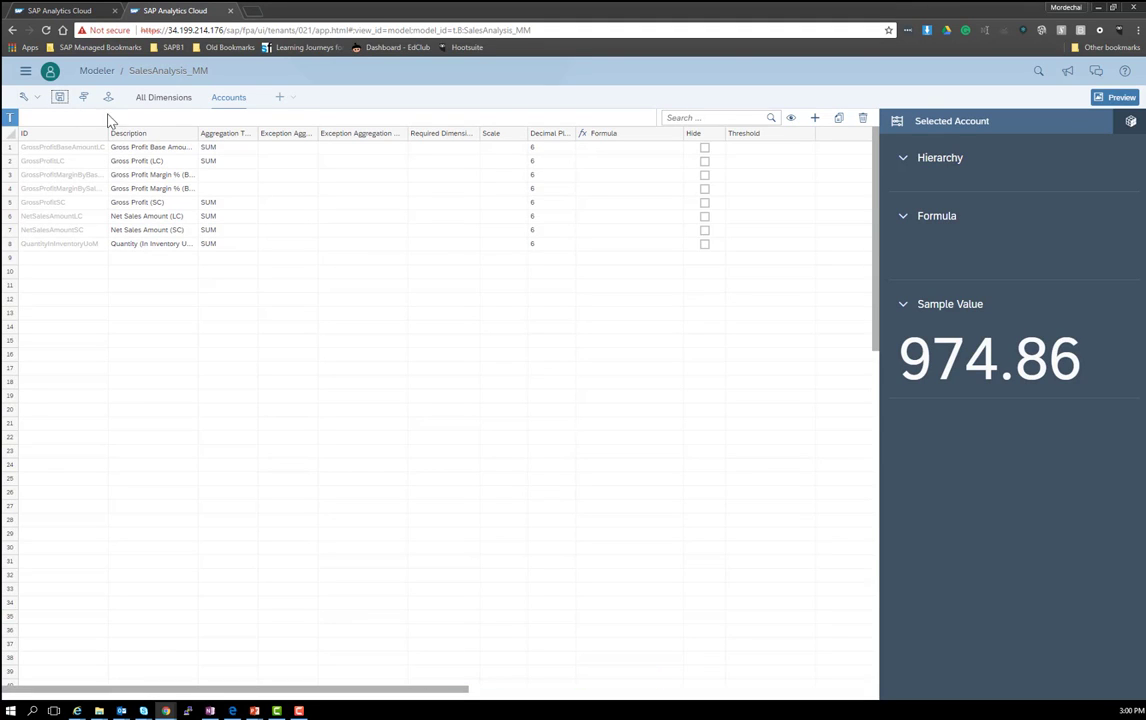
click(22, 71)
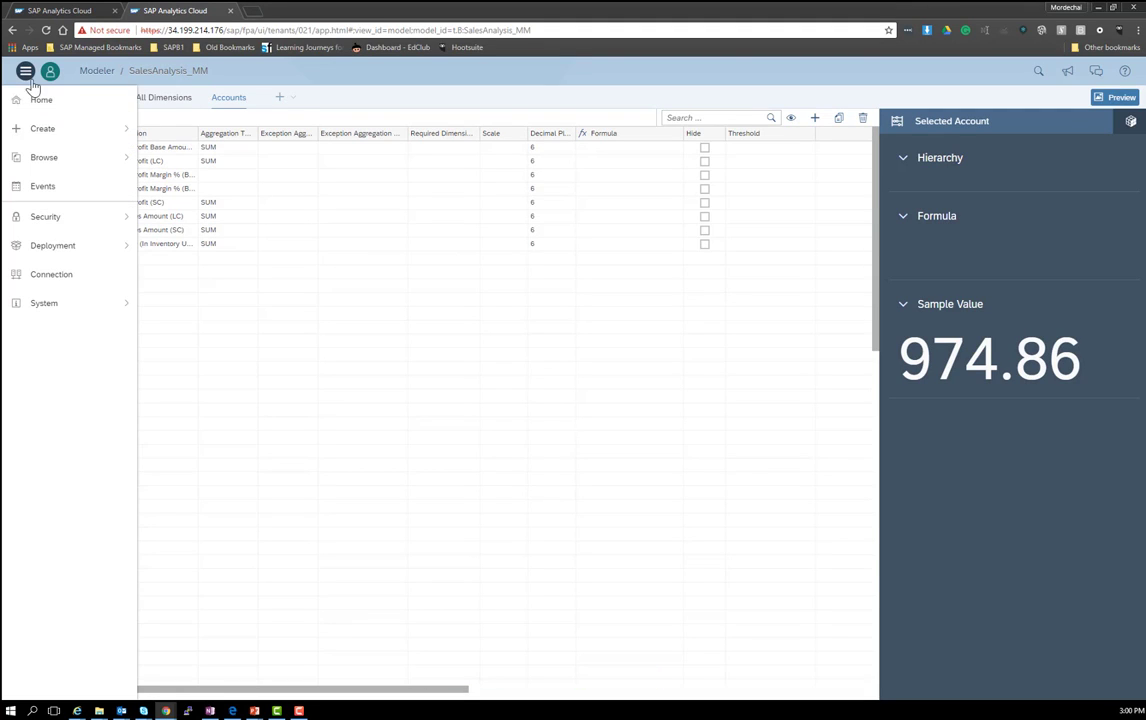
mouse_move(41, 134)
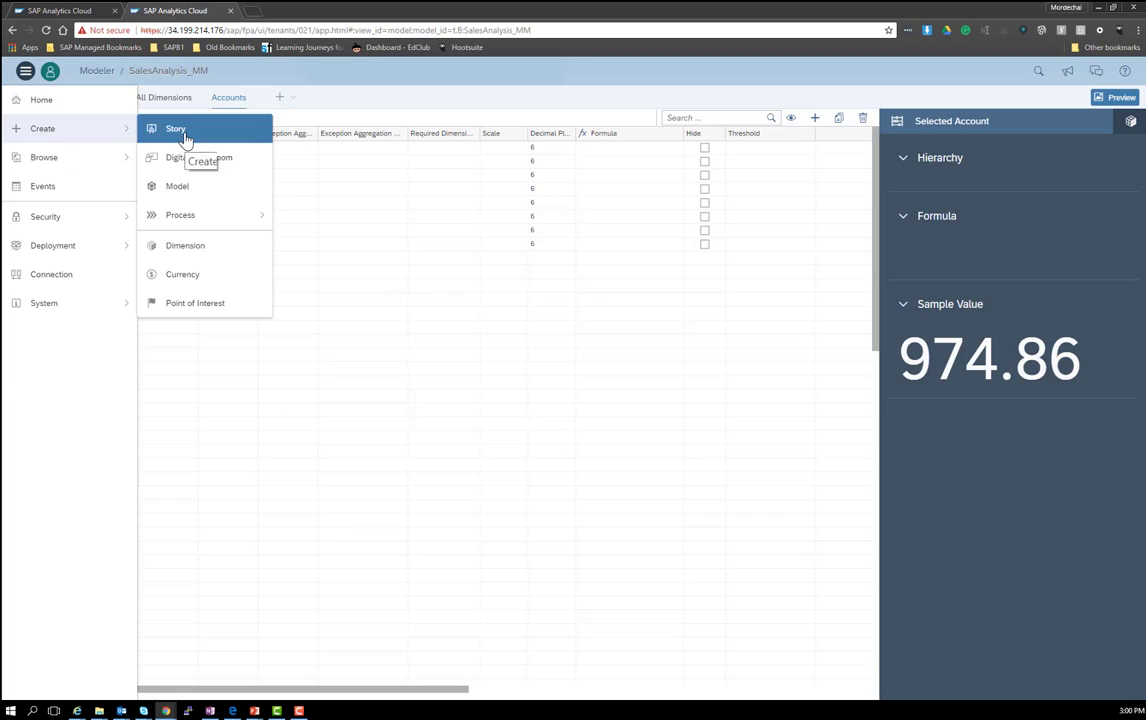
click(176, 131)
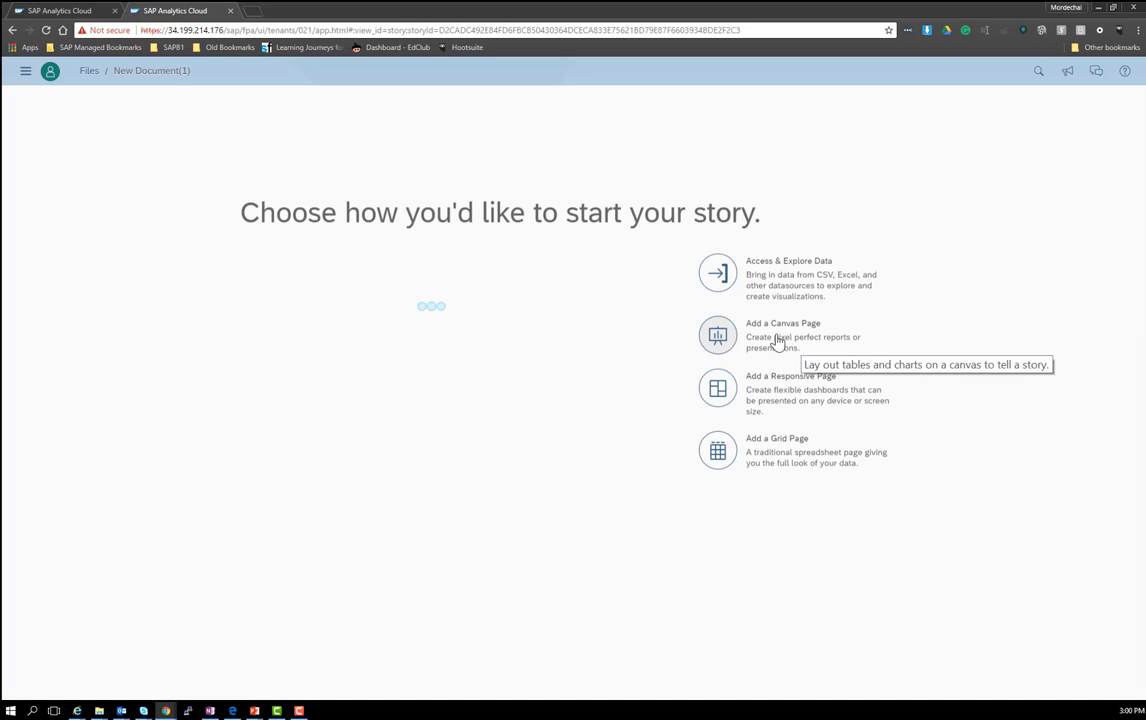
Add a canvas page with a chart whose datasource is SalesAnalysis_MM, found by searching 'MM'.
click(720, 337)
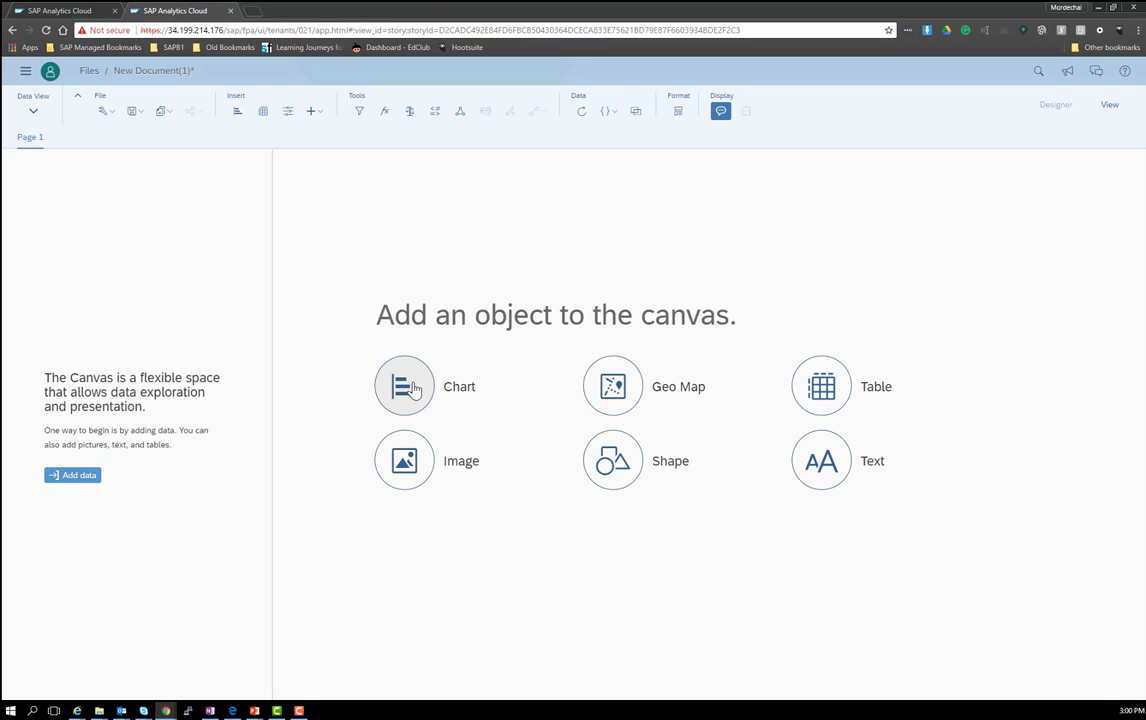
click(406, 386)
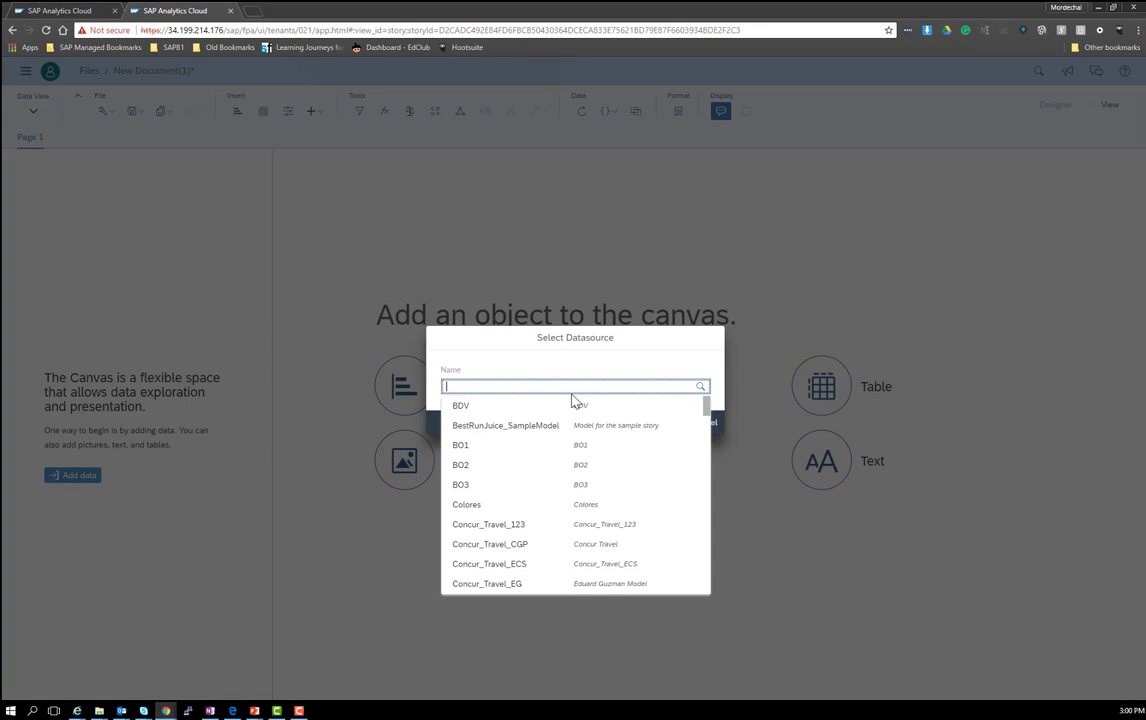
text(MM)
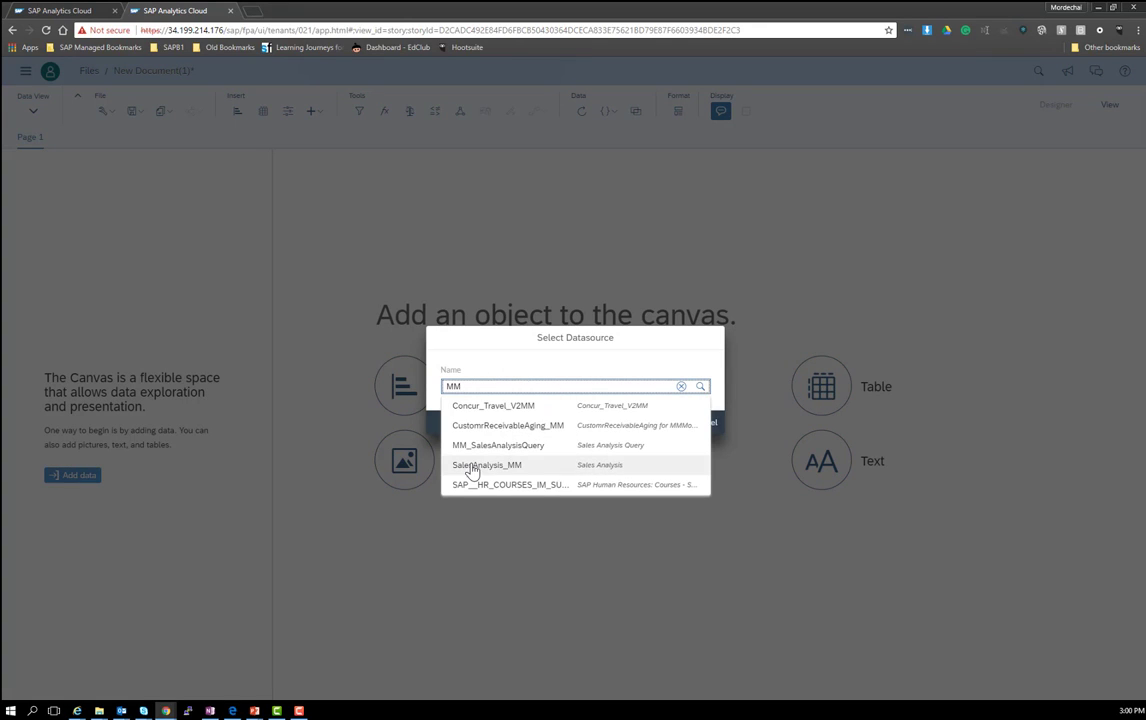
click(529, 469)
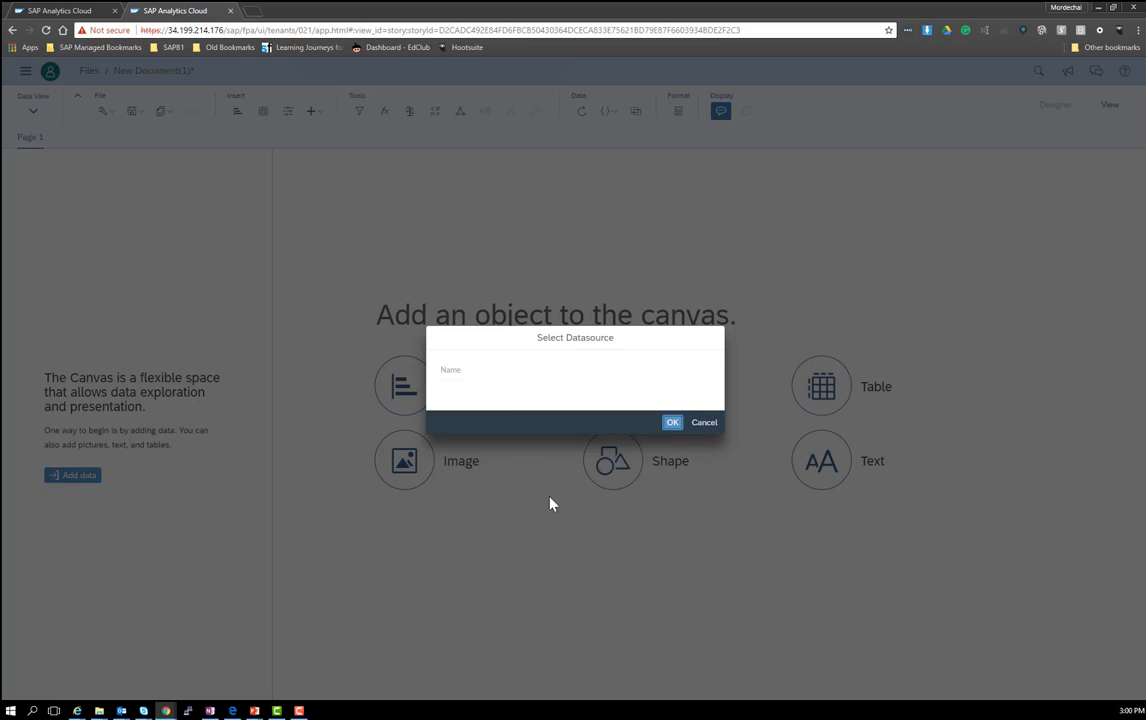
click(673, 423)
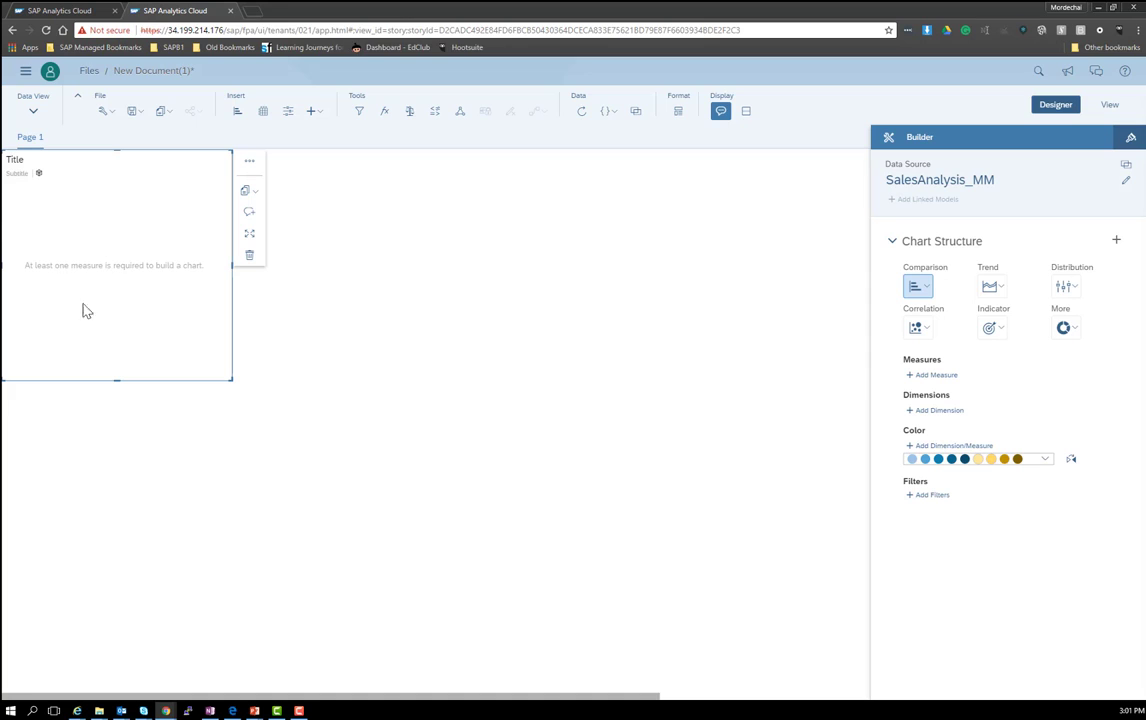
Add measure Net Sales Amount (SC) and dimension Business Partner Name & Code to the chart.
click(937, 376)
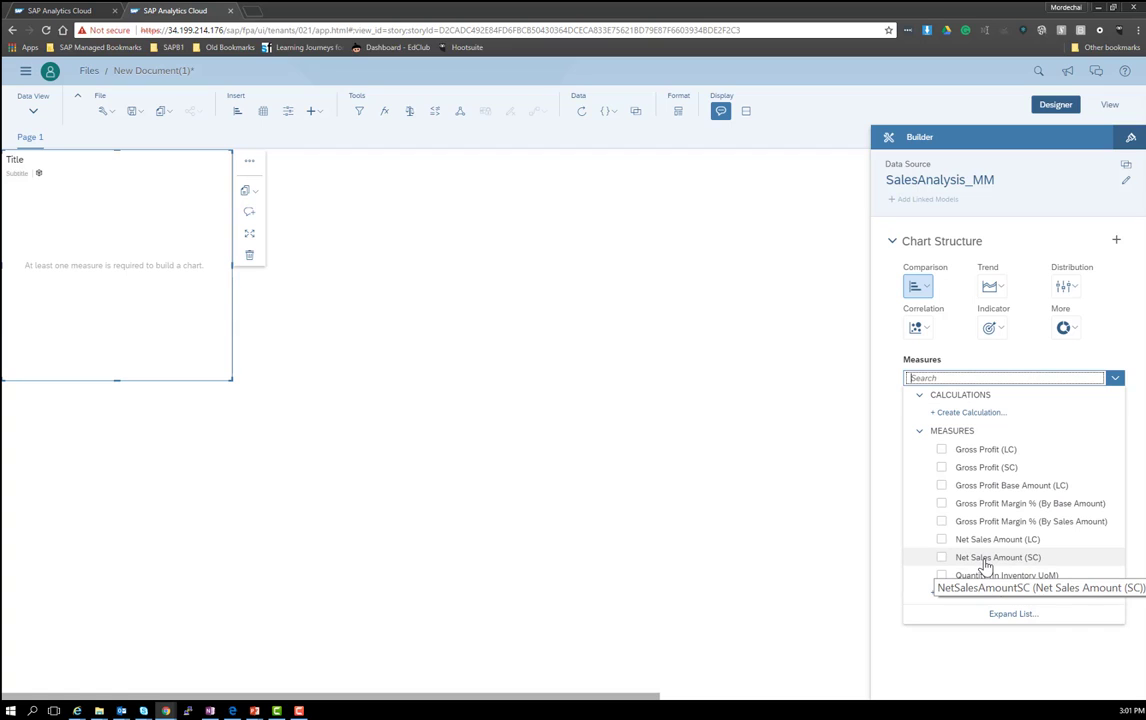
click(941, 558)
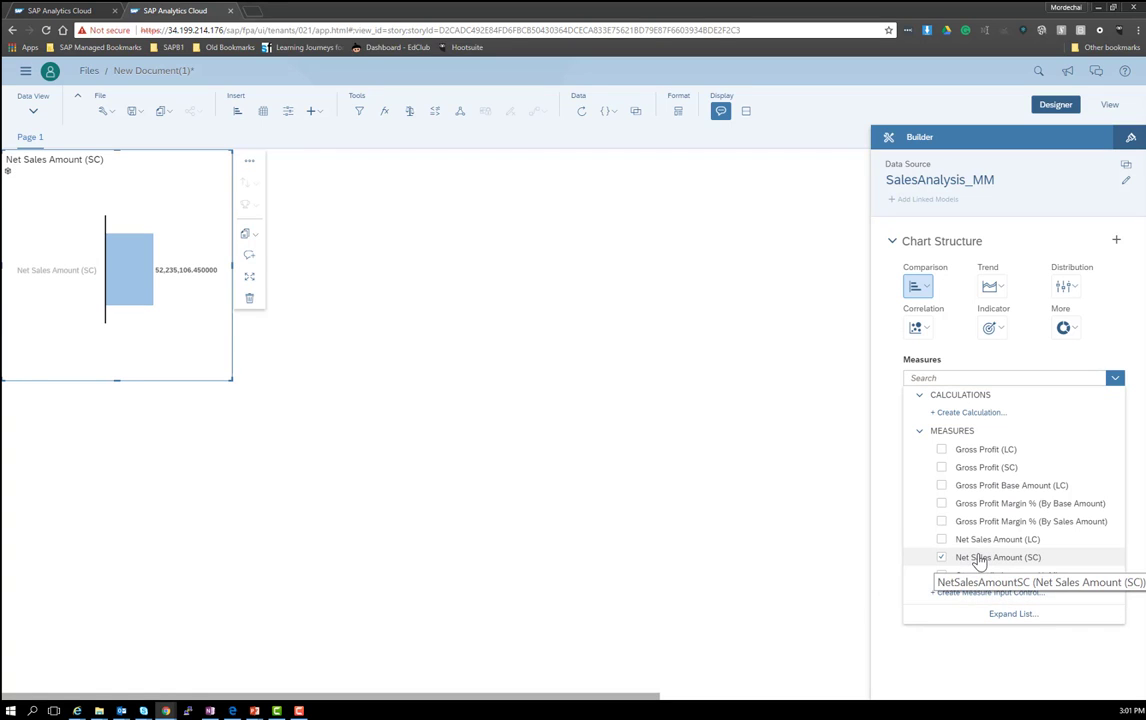
click(1115, 378)
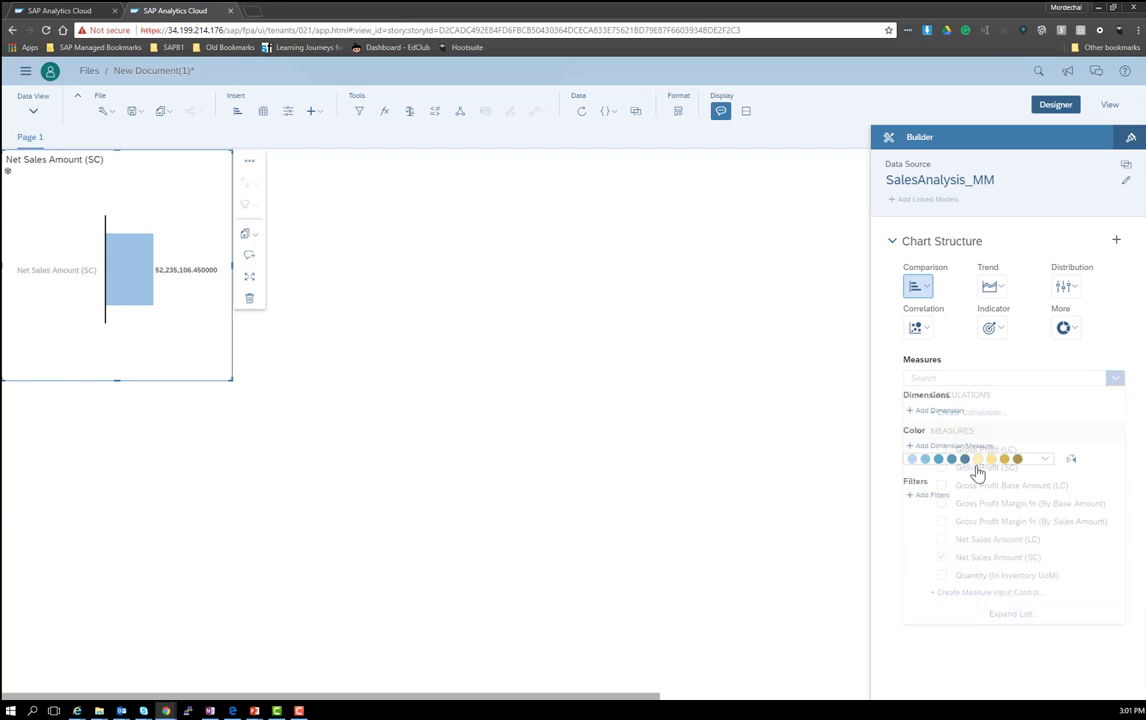
click(940, 430)
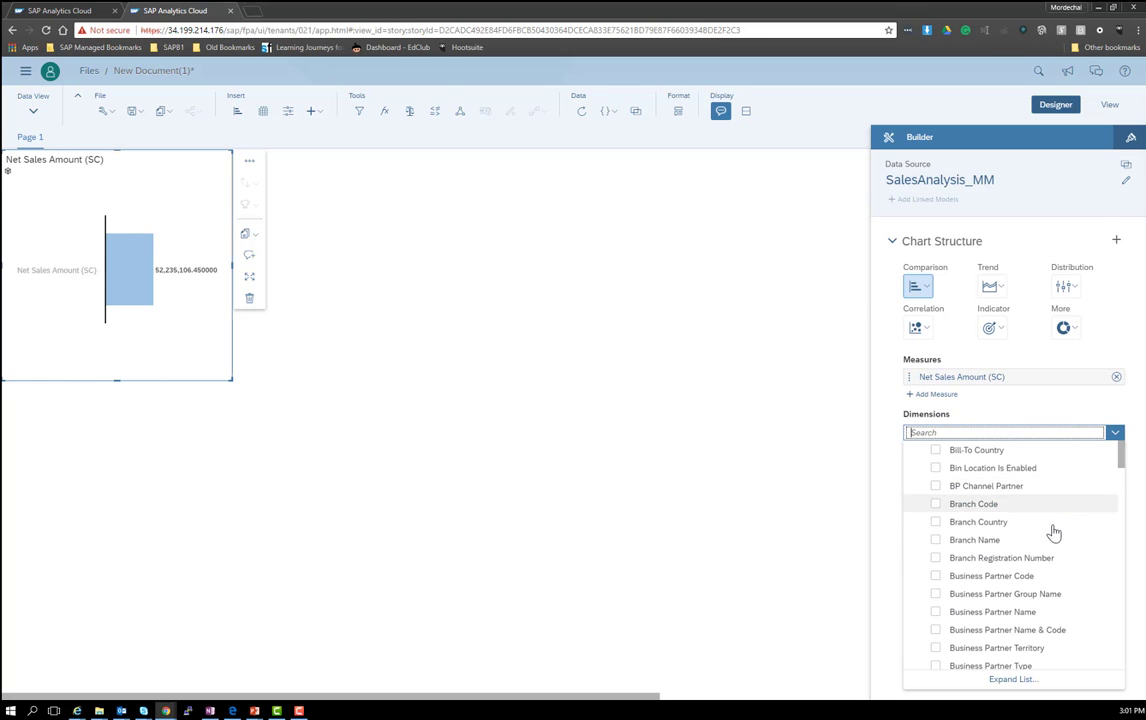
click(1072, 630)
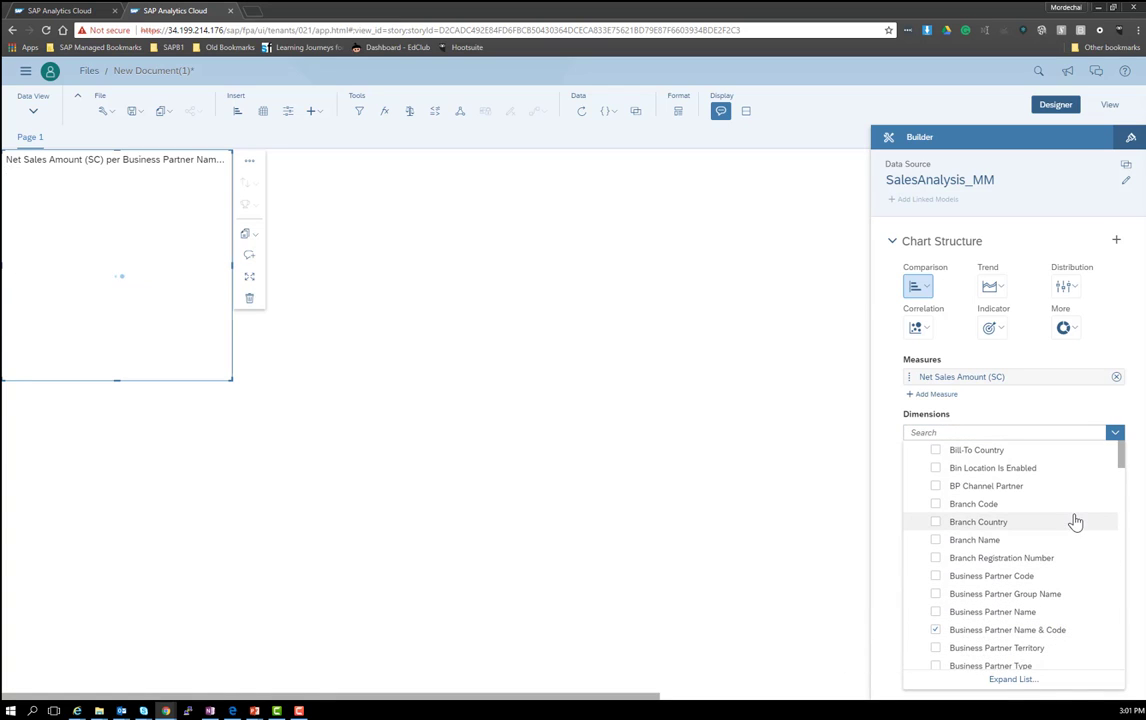
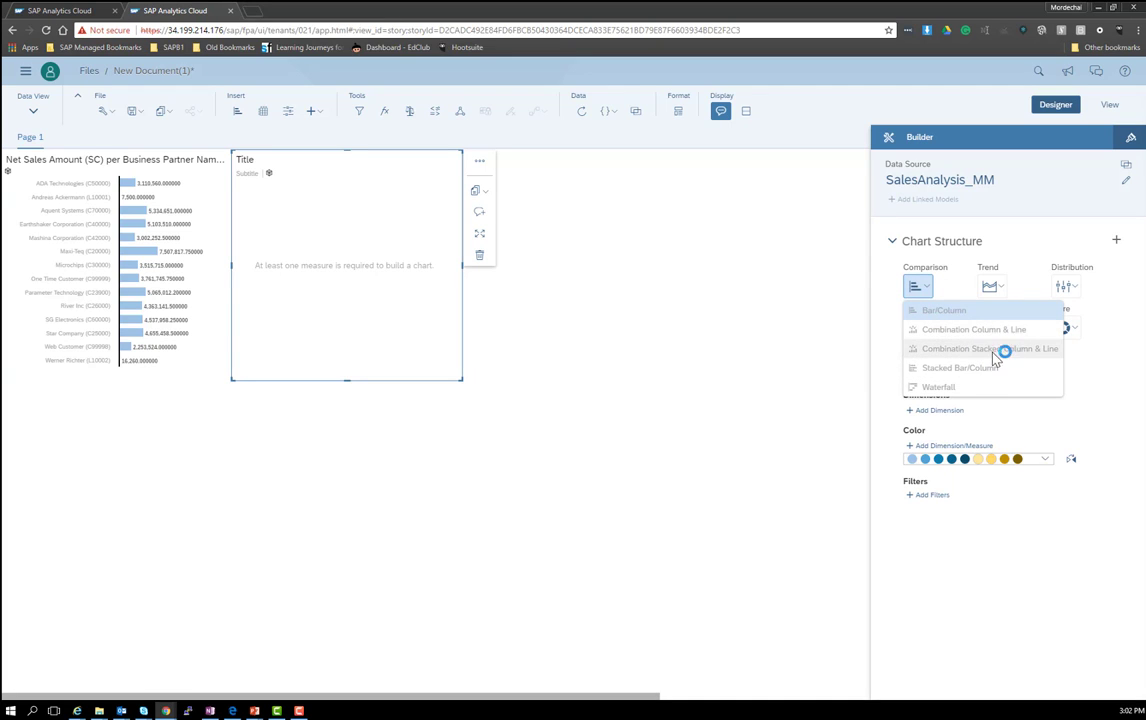
Change the second chart's type to a Trend line chart.
click(1072, 535)
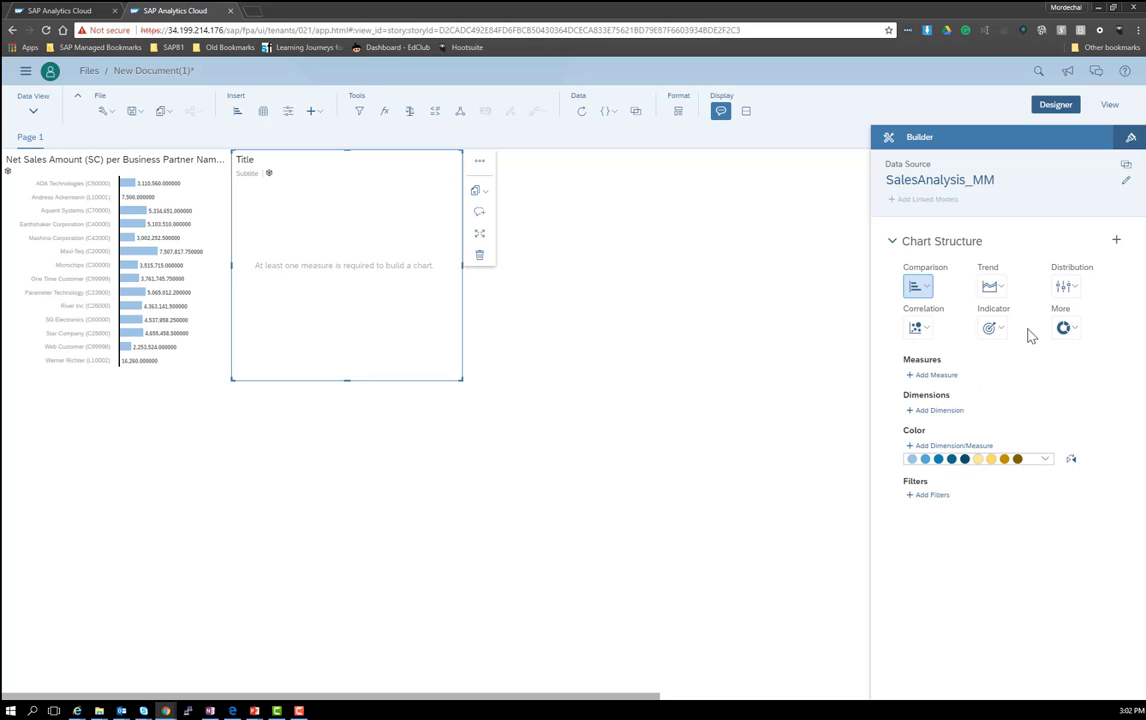
click(991, 289)
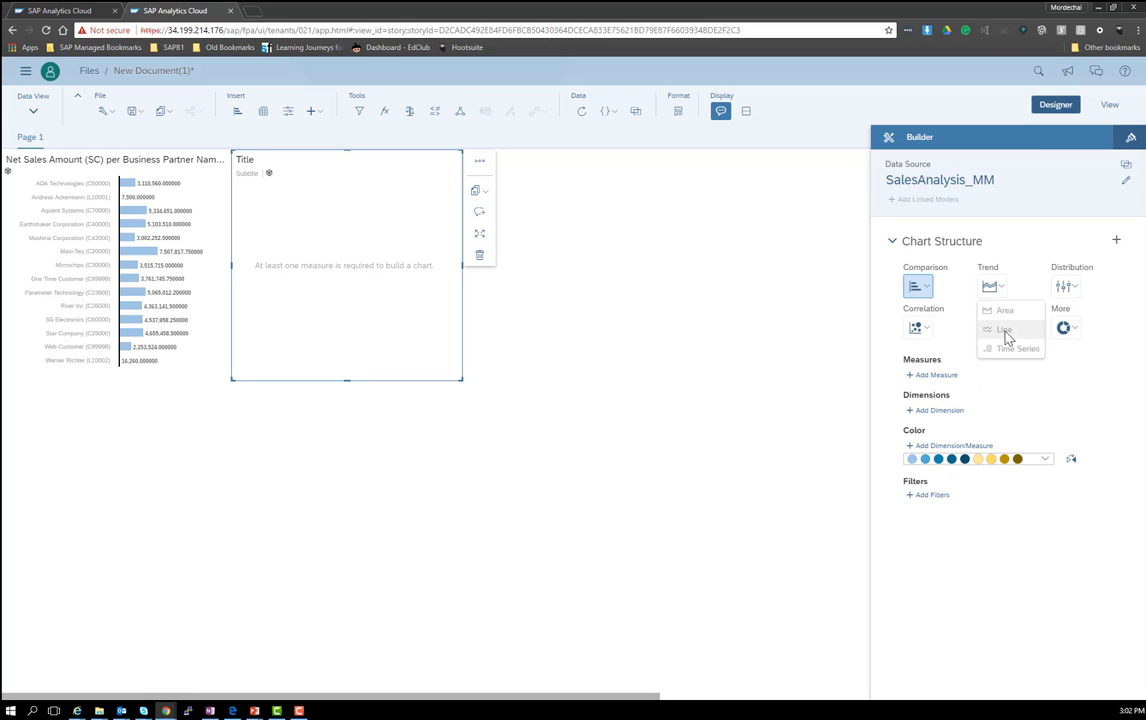
click(1005, 334)
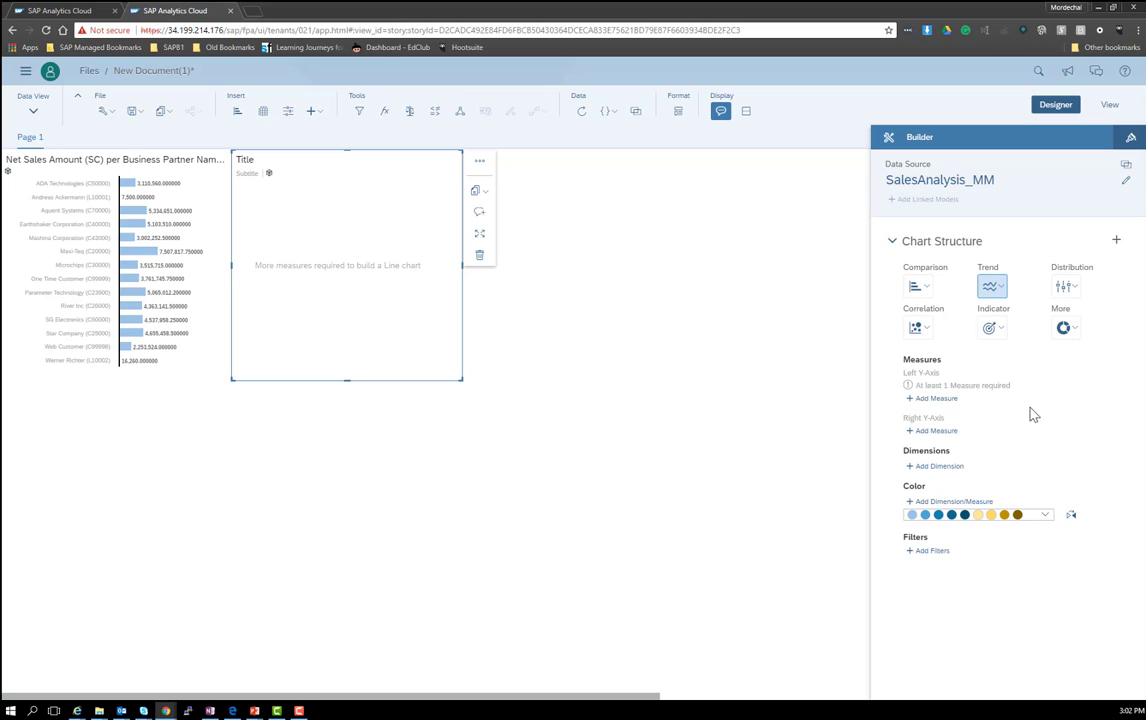
Add Net Sales Amount (SC) and Gross Profit (SC) as the line chart's measures.
click(937, 399)
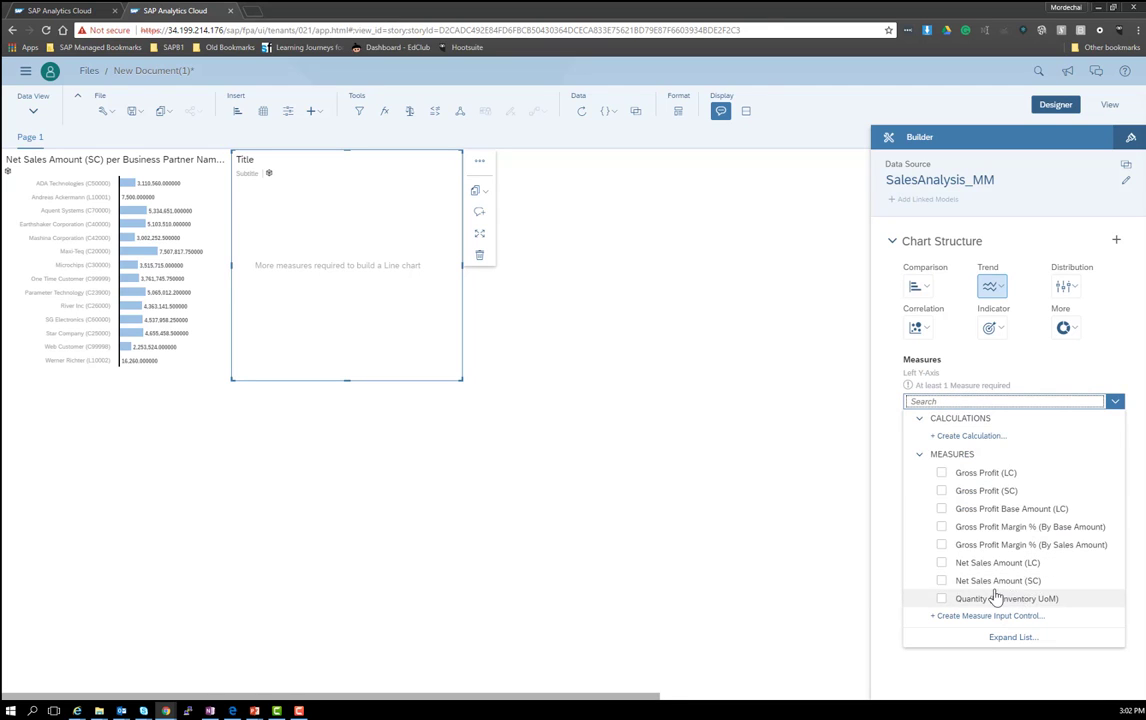
mouse_move(1013, 586)
mouse_down()
mouse_move(986, 588)
mouse_move(1031, 575)
mouse_up()
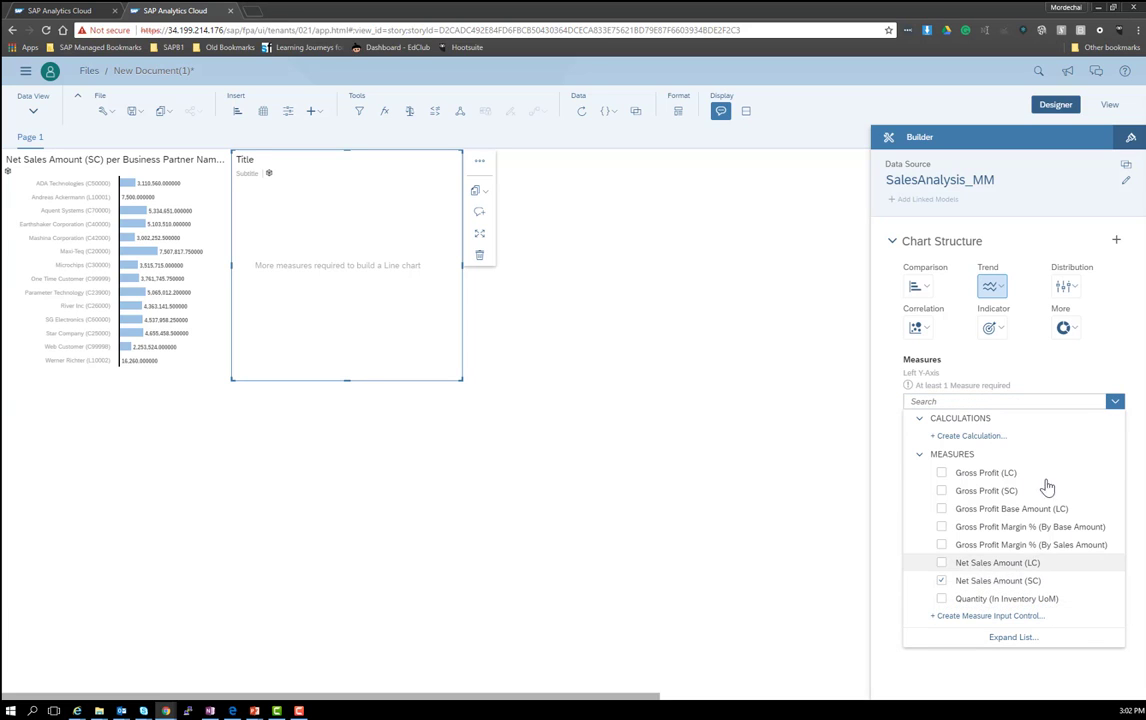
click(1021, 582)
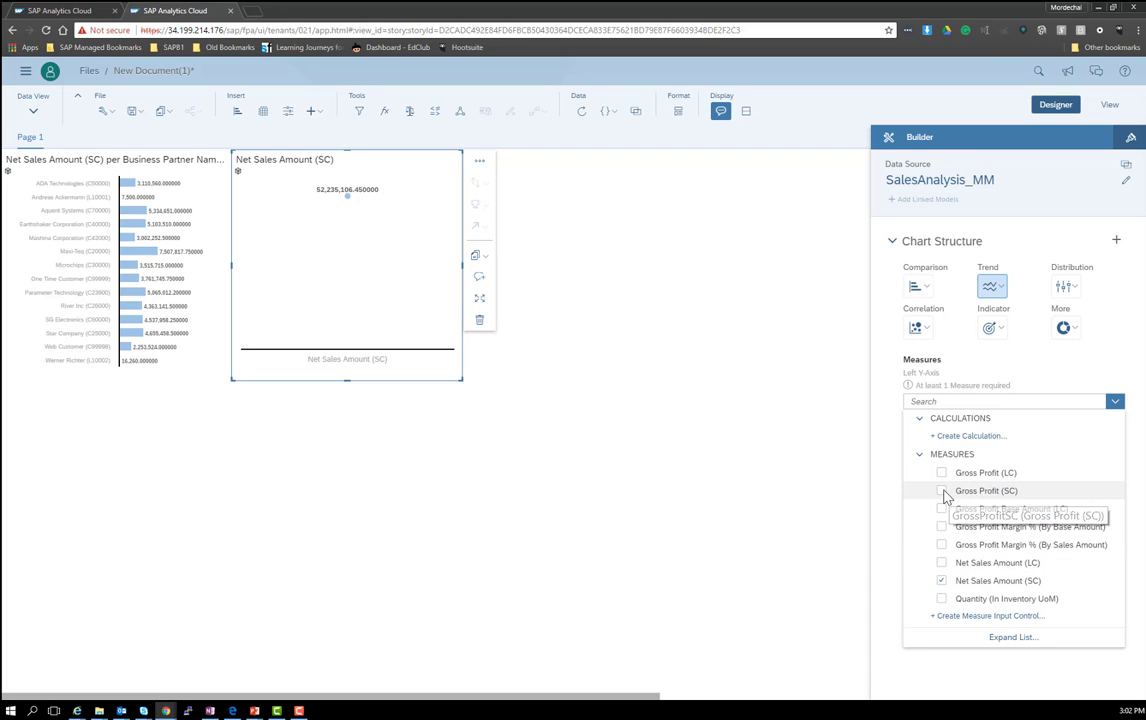
click(943, 492)
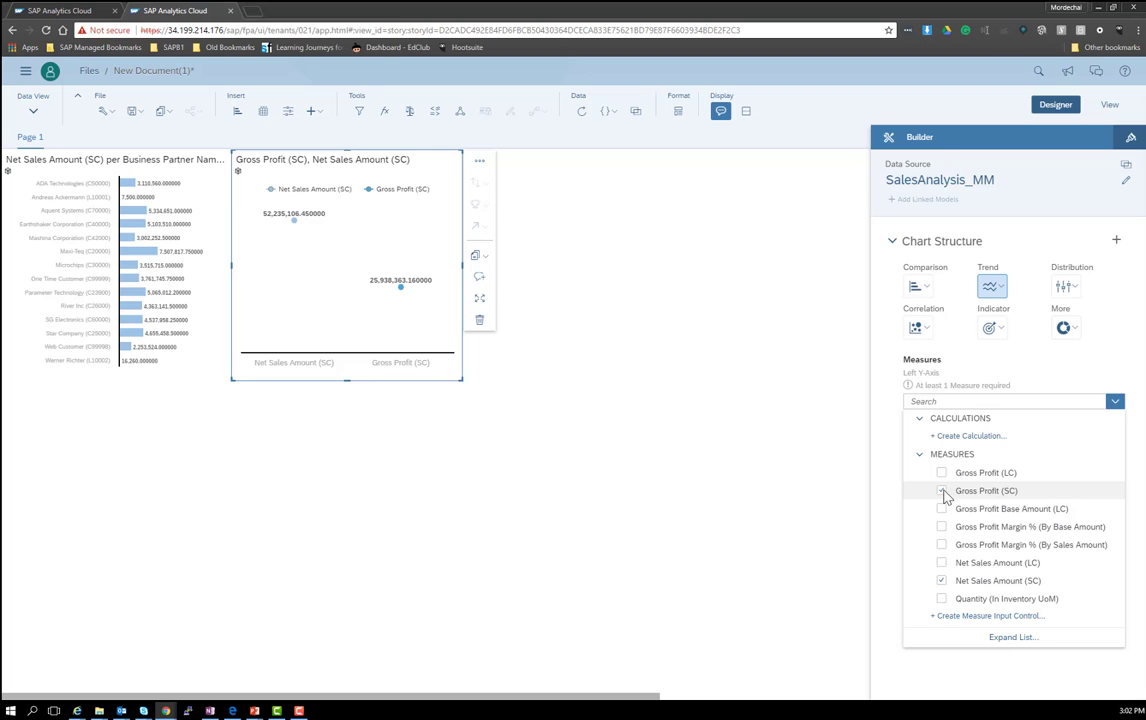
click(1117, 368)
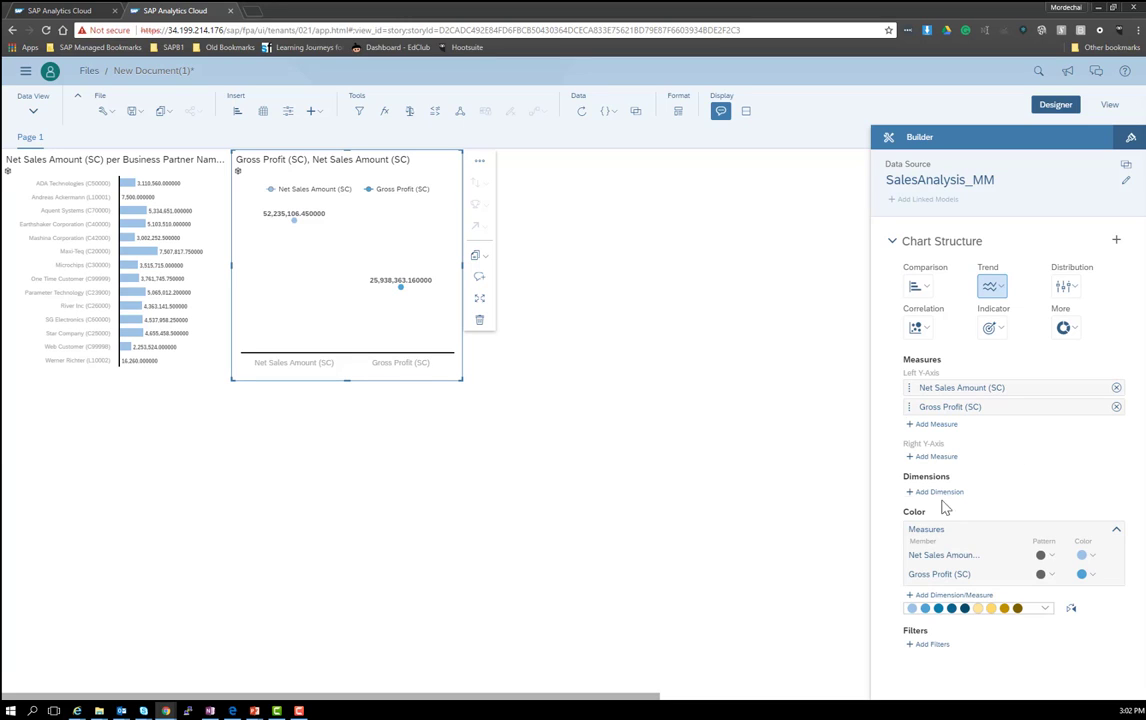
Search the dimensions for 'year' and add Posting Year to the line chart.
click(942, 494)
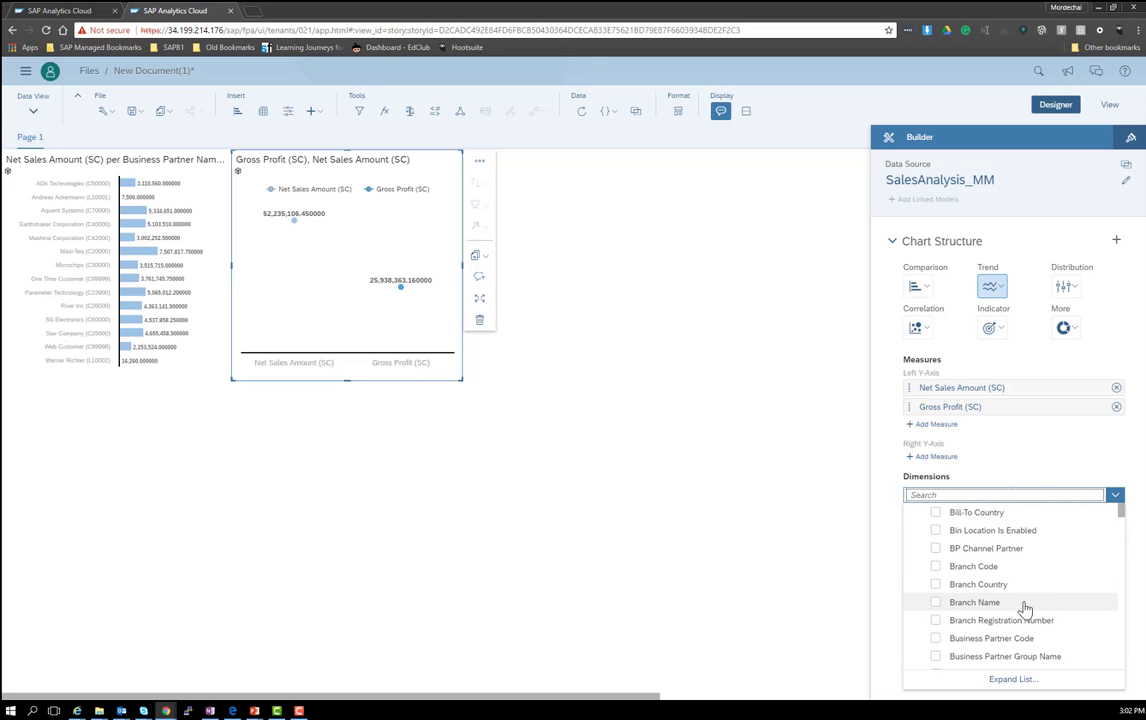
scroll(1000, 598, down, 5)
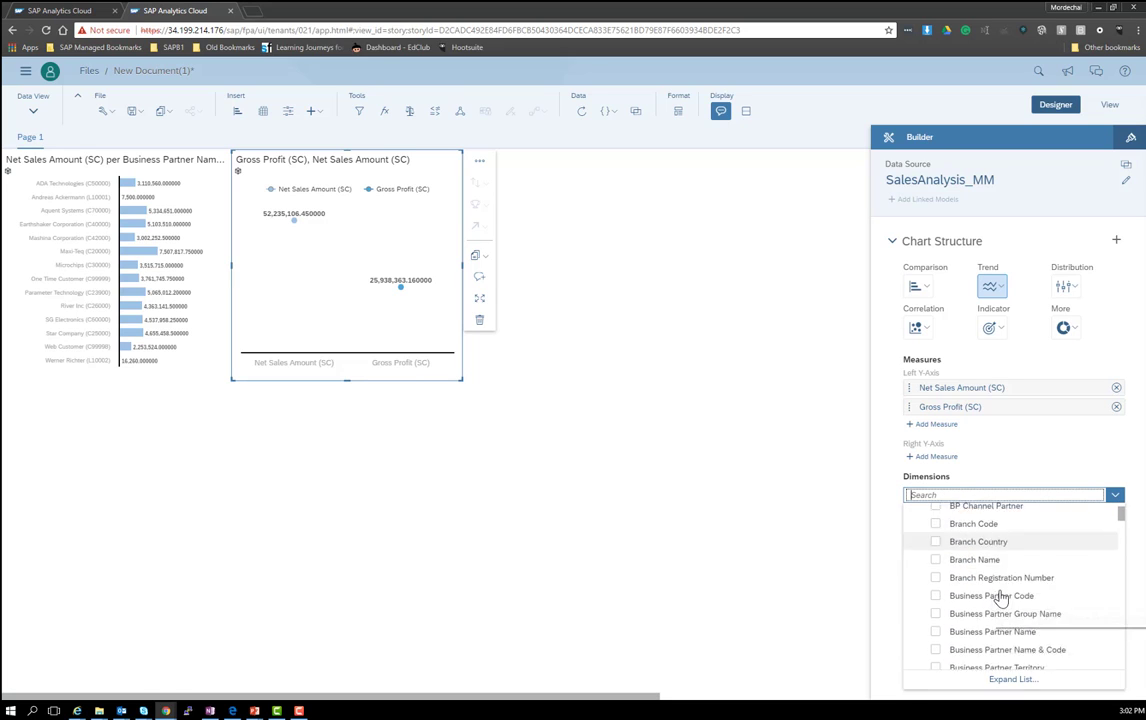
text(year)
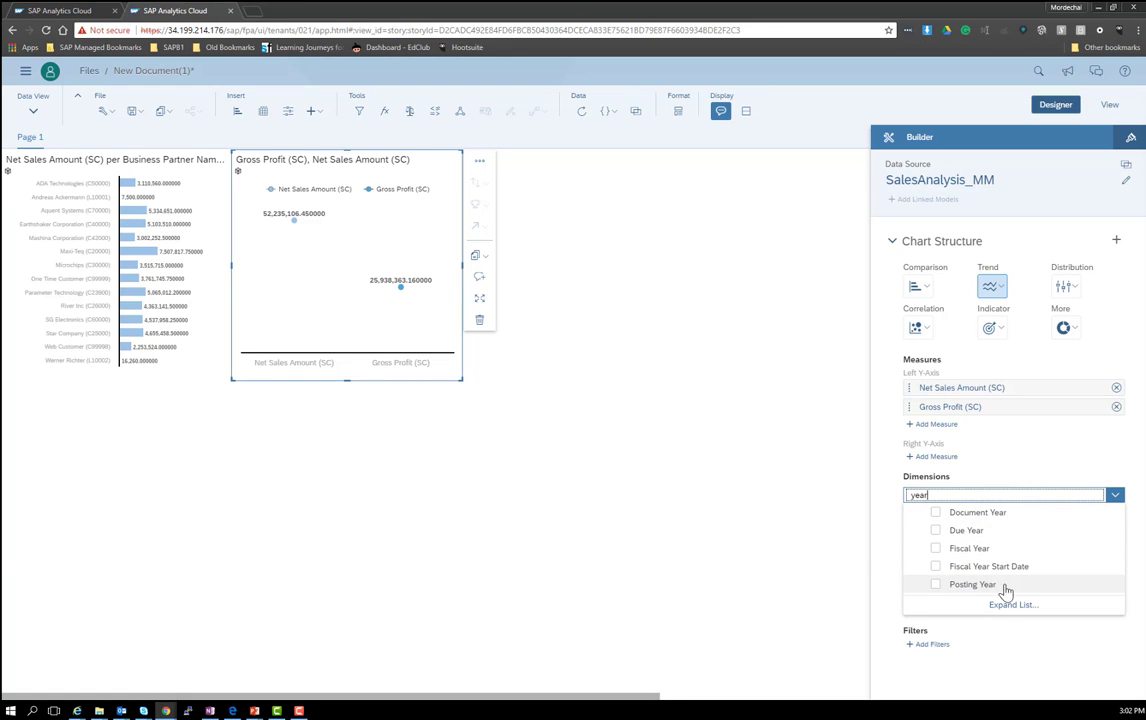
click(958, 588)
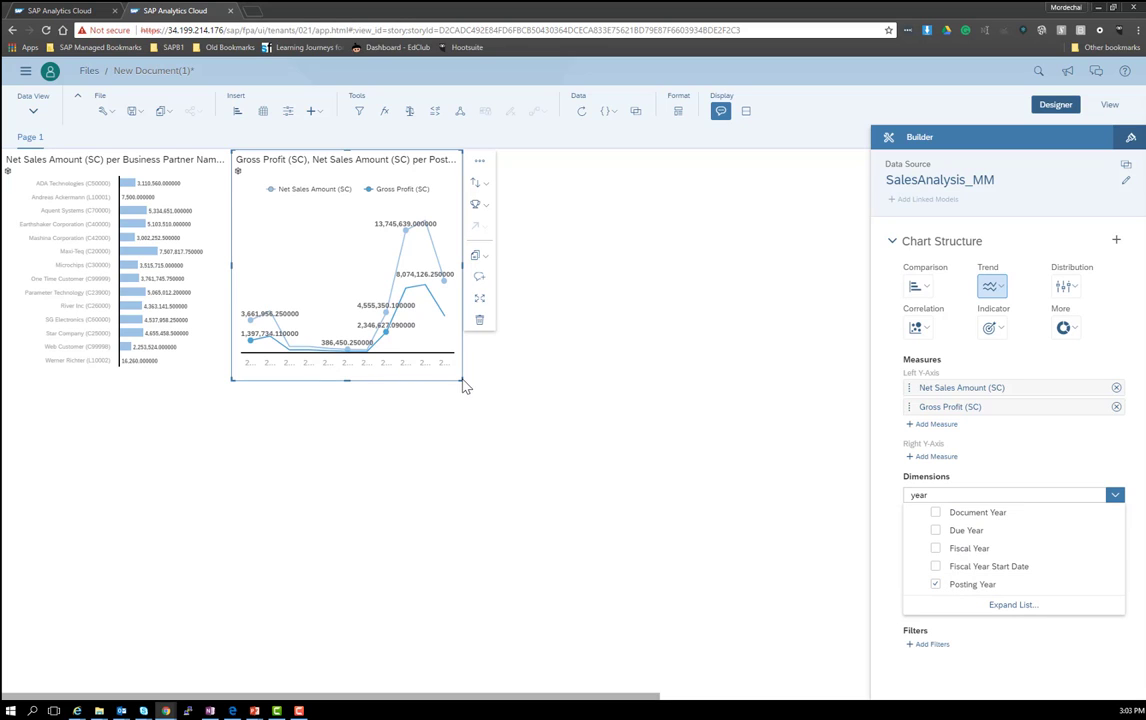
click(512, 377)
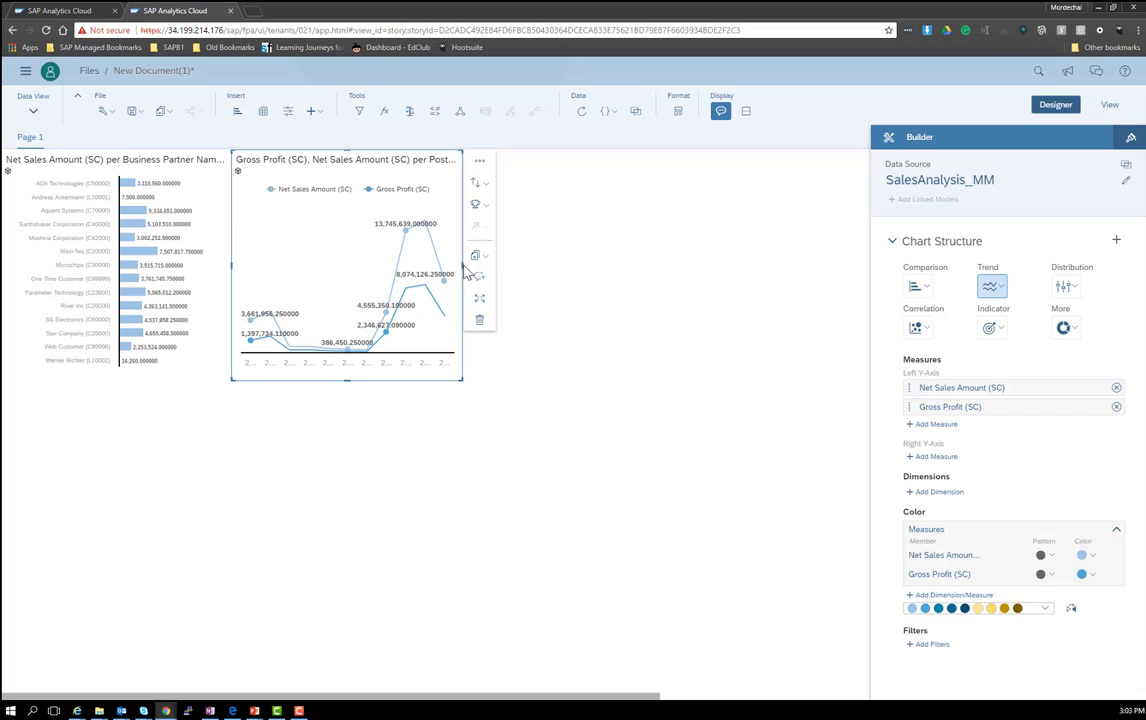
Widen the line chart so all Posting Years 2006–2016 are labelled.
drag(461, 265, 738, 271)
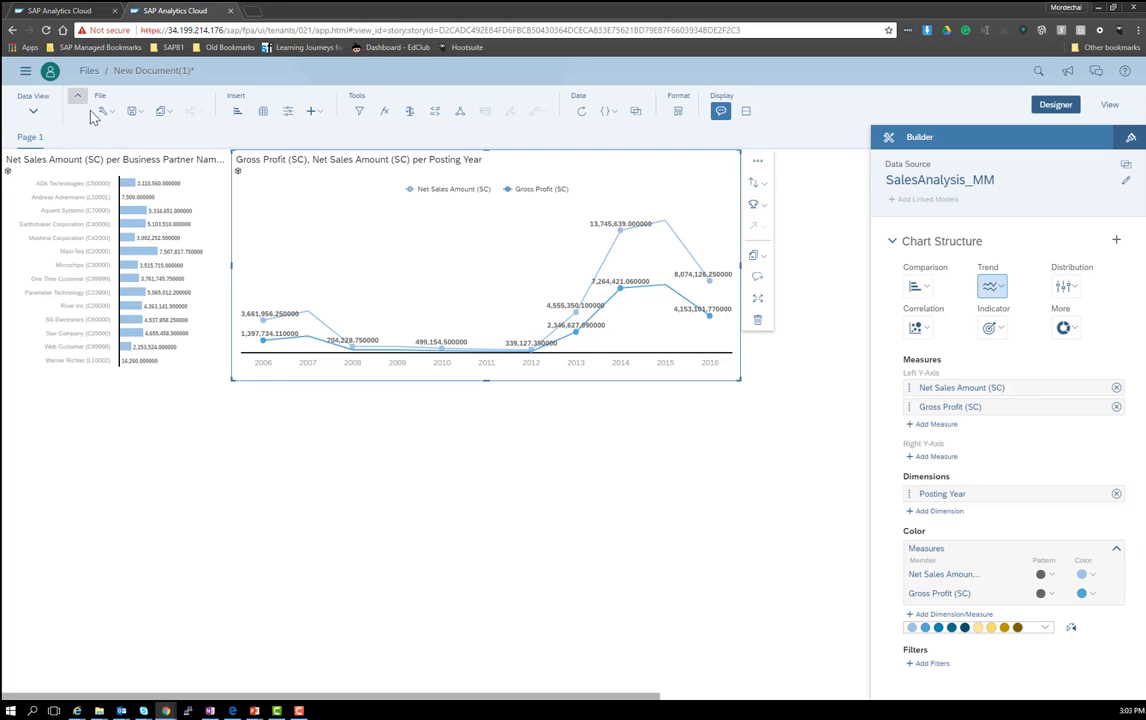
Save the story with the title 'Sales Analysis MM'.
click(135, 112)
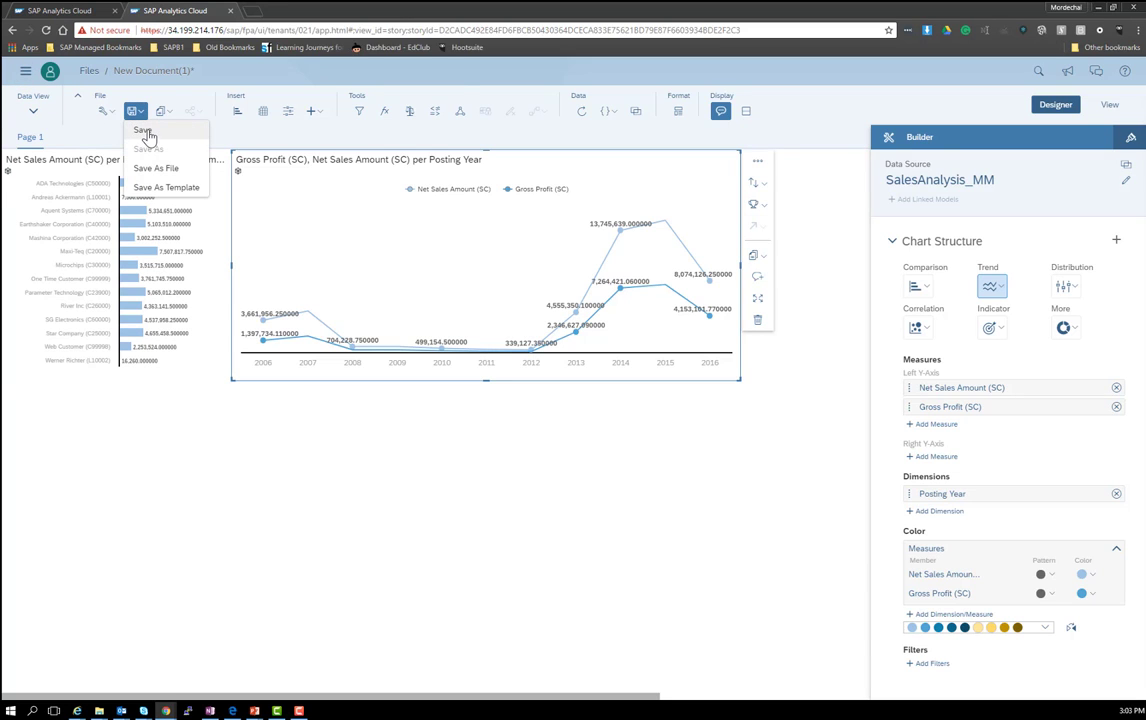
click(143, 132)
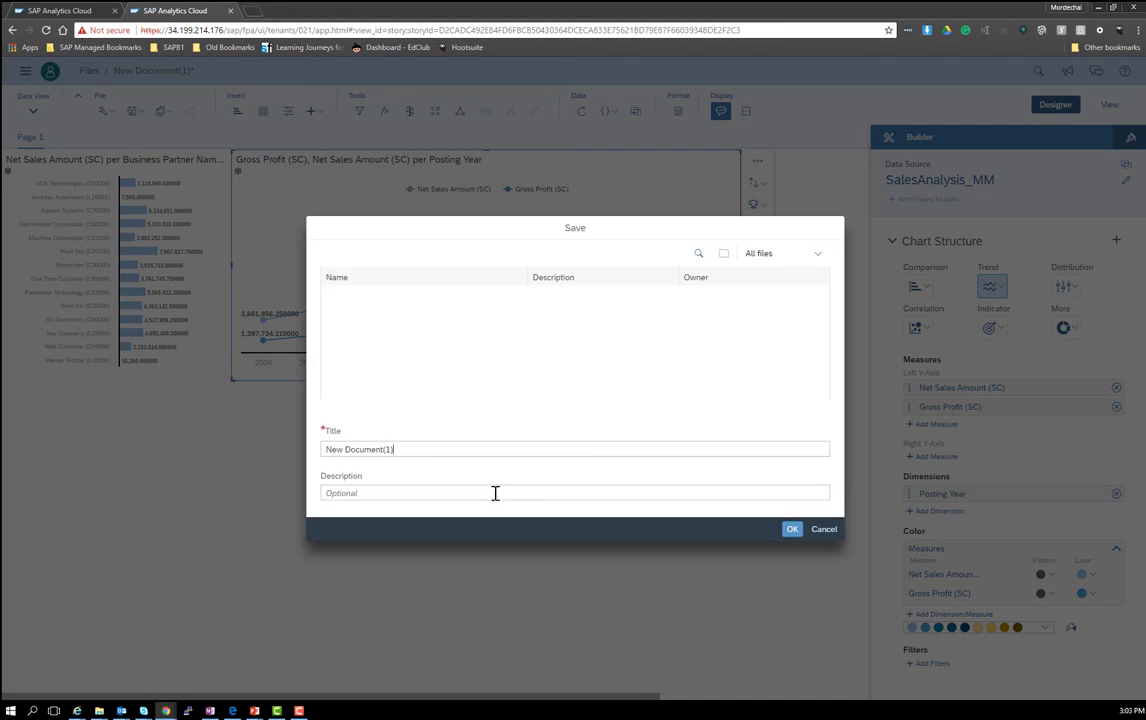
drag(238, 414, 214, 429)
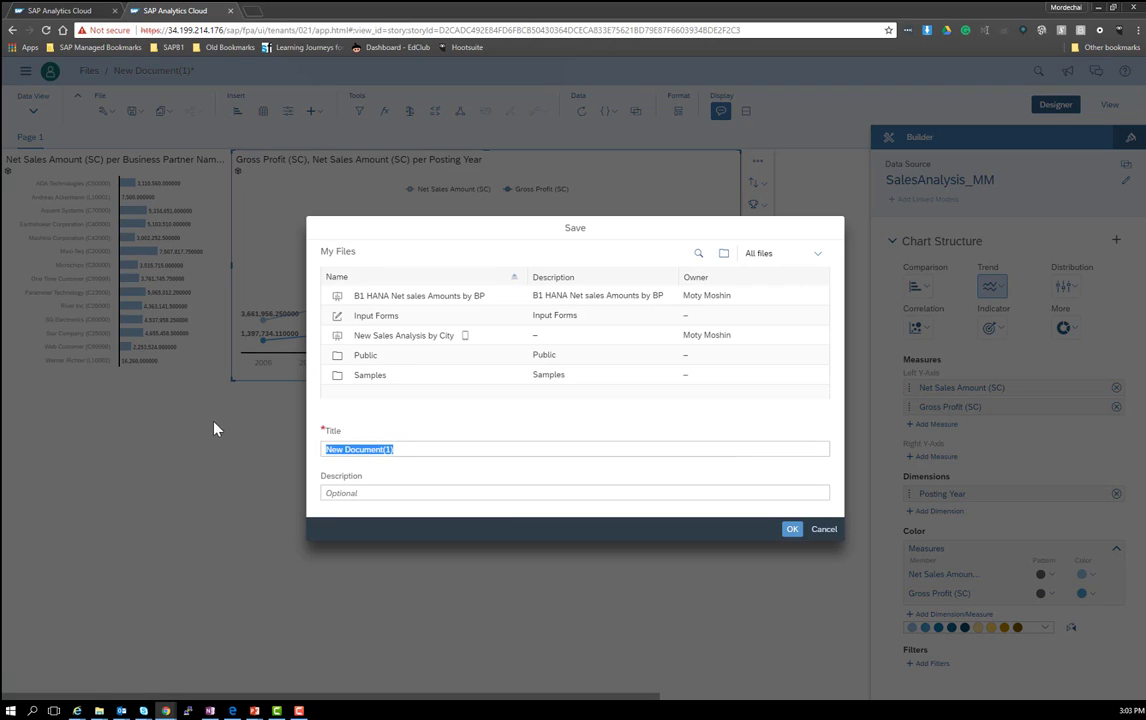
text(Sales Analysis MM)
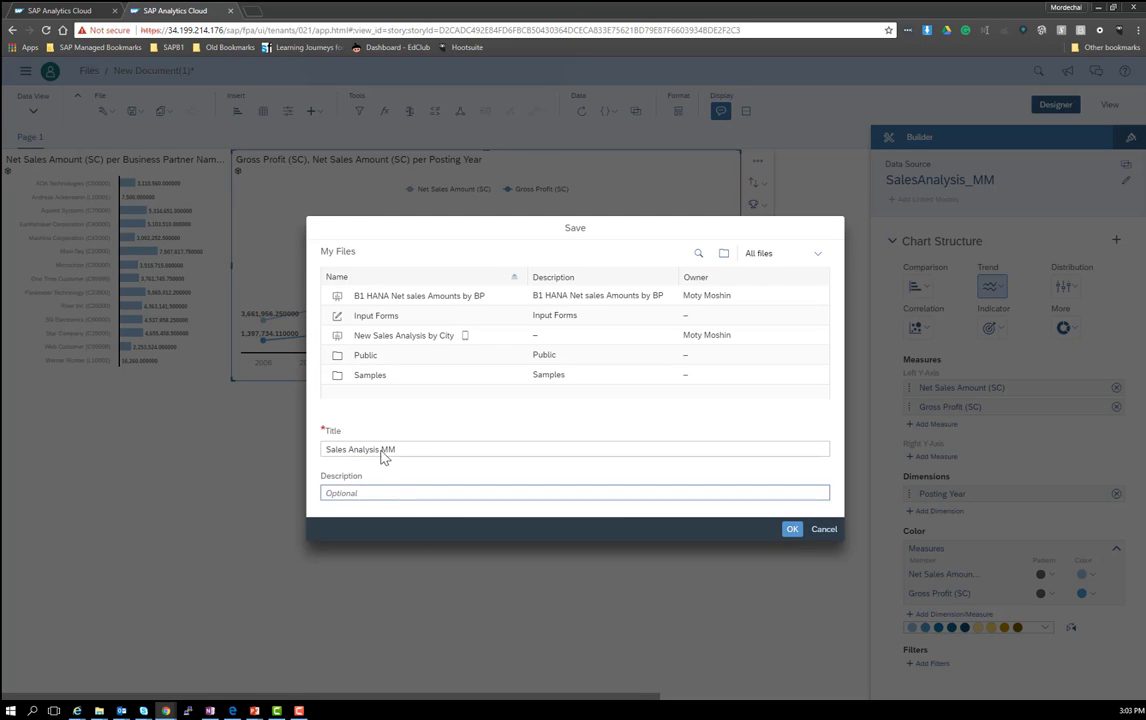
click(340, 492)
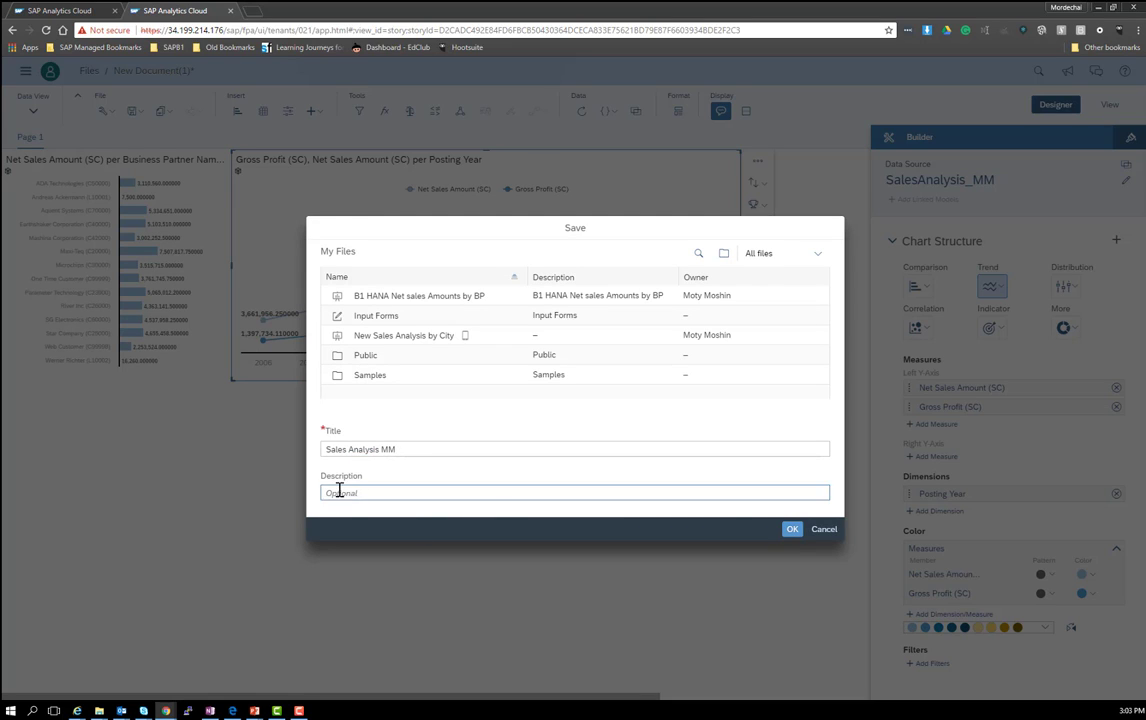
click(792, 530)
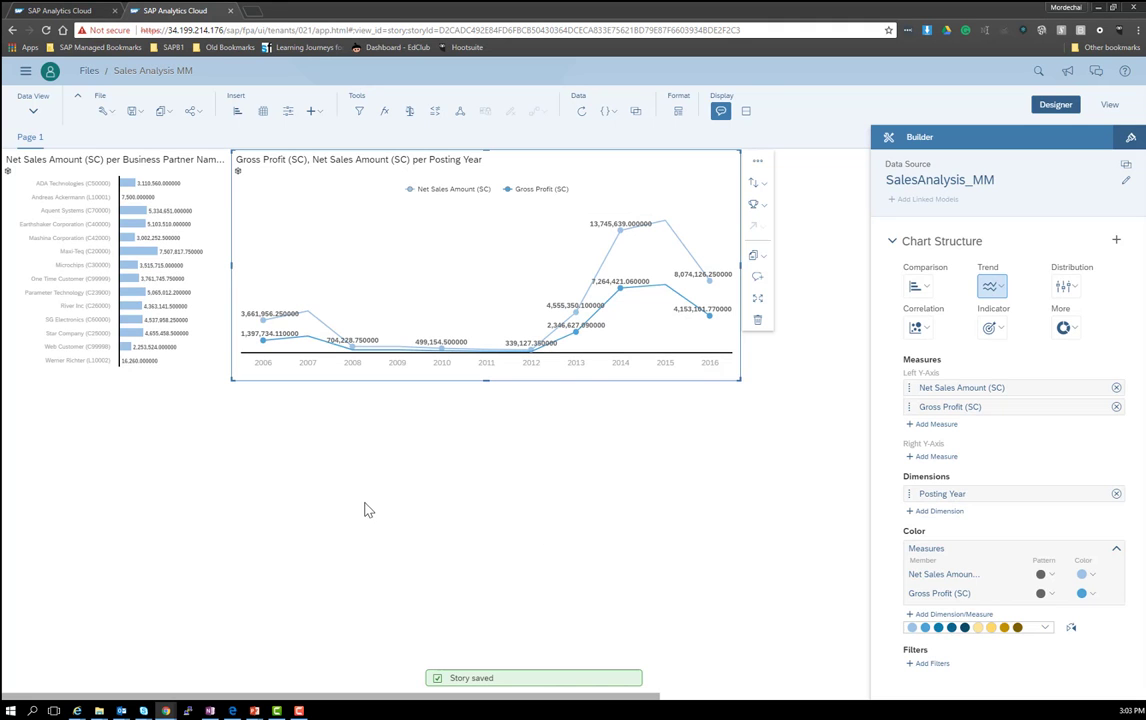
click(365, 510)
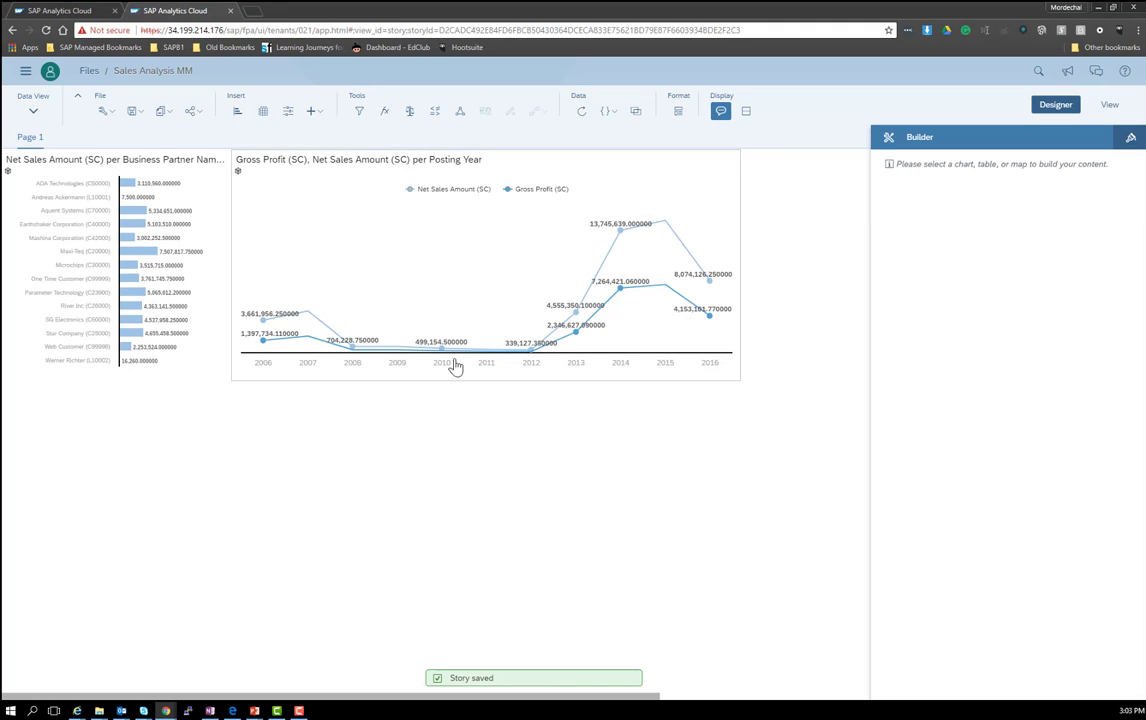